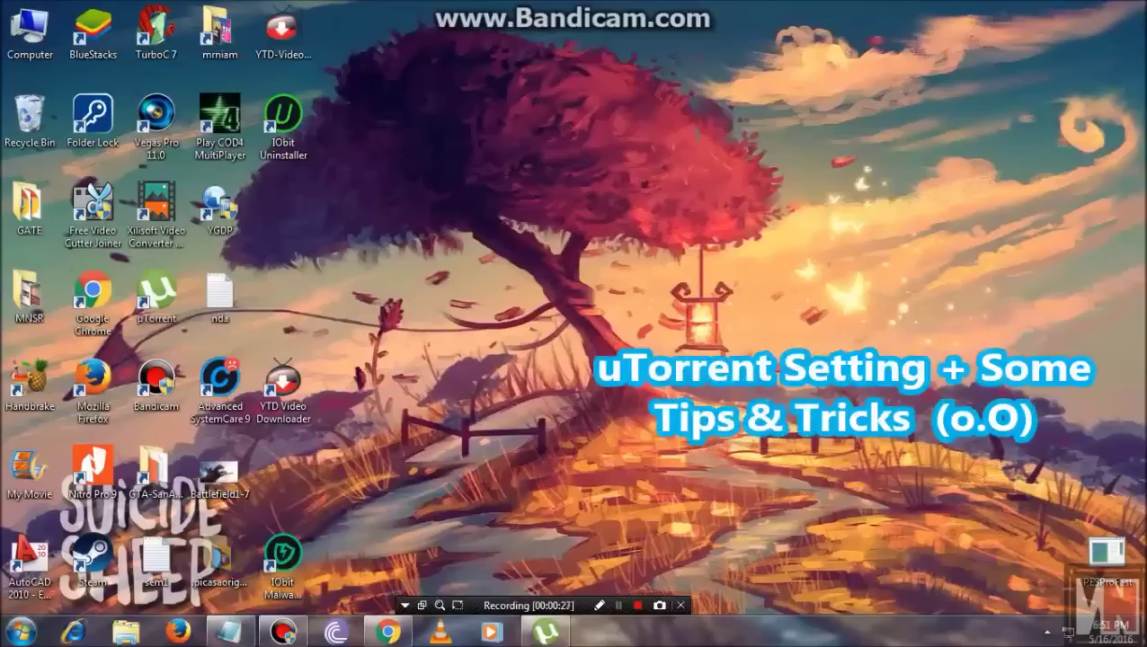
Switch to the Chrome window with the KickassTorrents page and open the site's Movies category
click(546, 632)
click(546, 632)
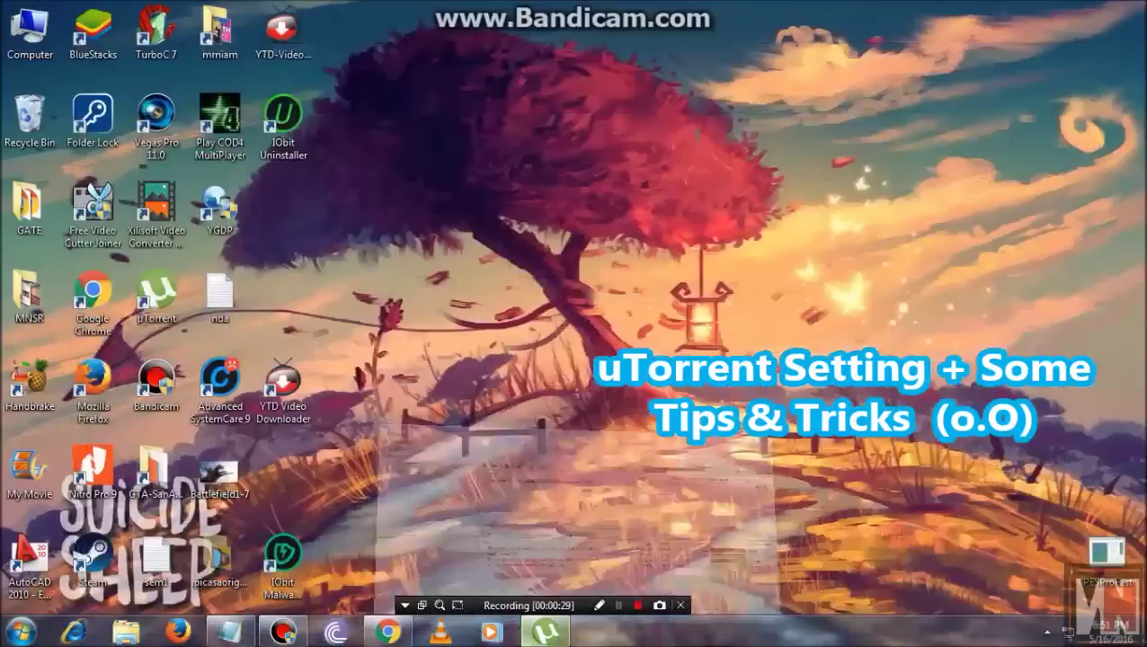
click(387, 632)
click(412, 10)
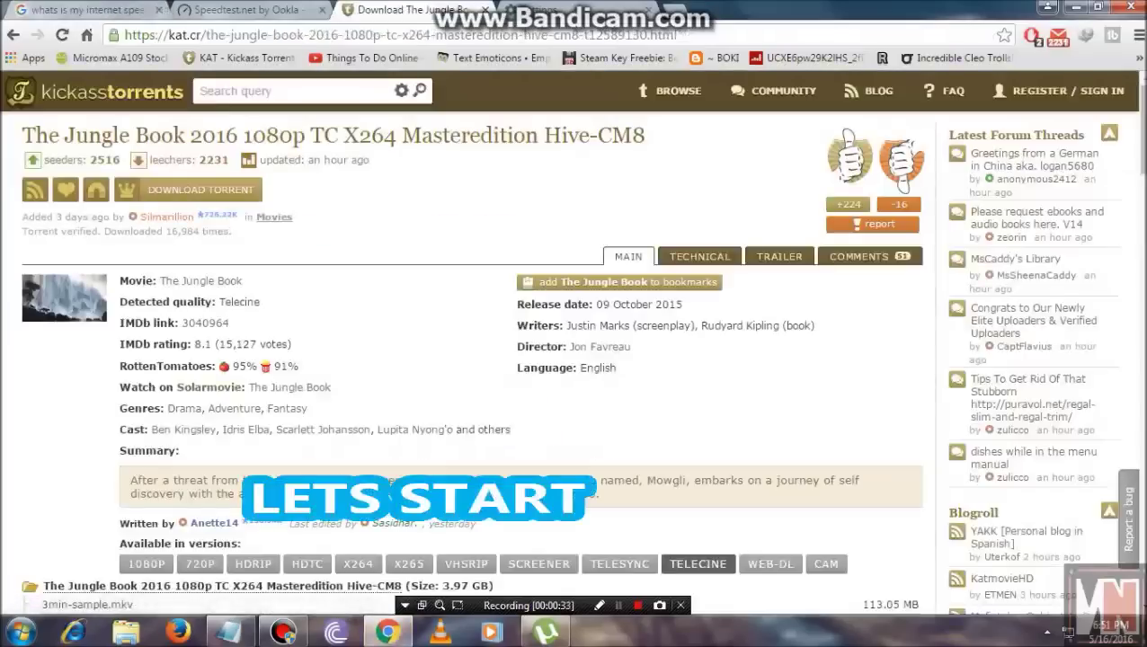
mouse_move(679, 91)
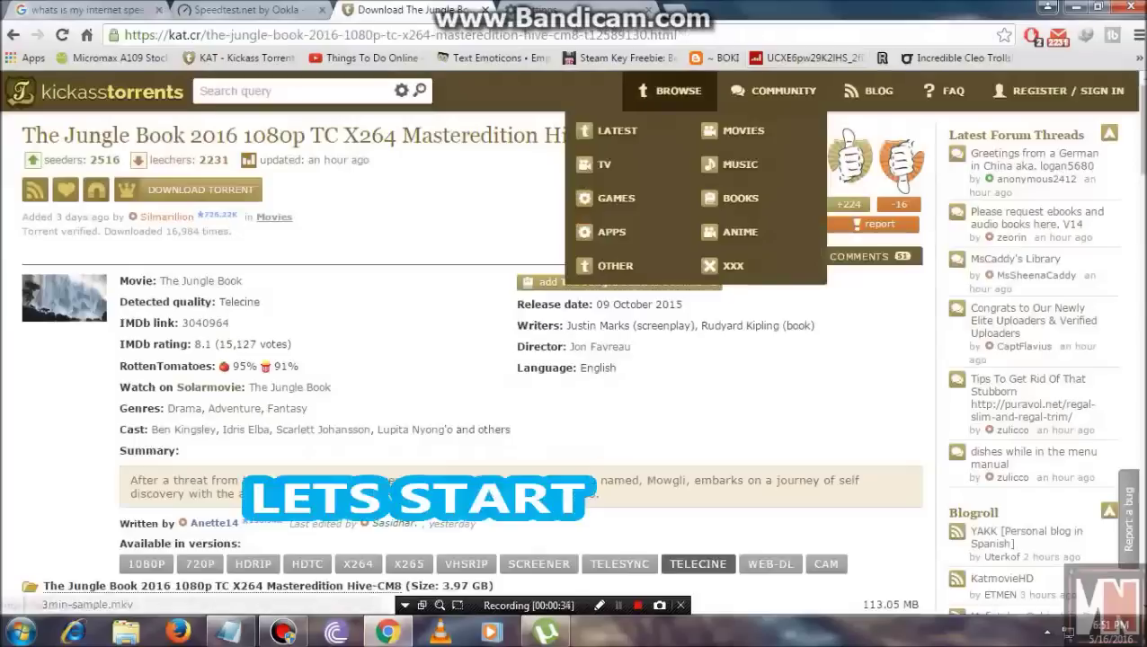
click(743, 130)
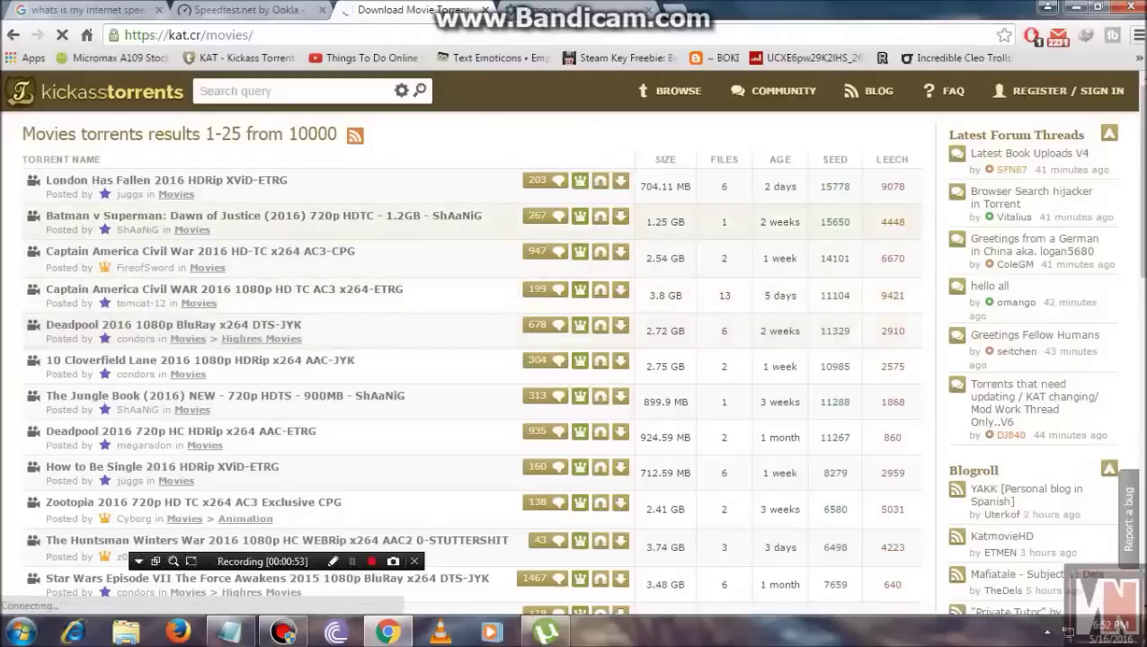
Examine the sizes, seed counts and leech counts of the listed movie torrents
scroll(377, 252, down, 3)
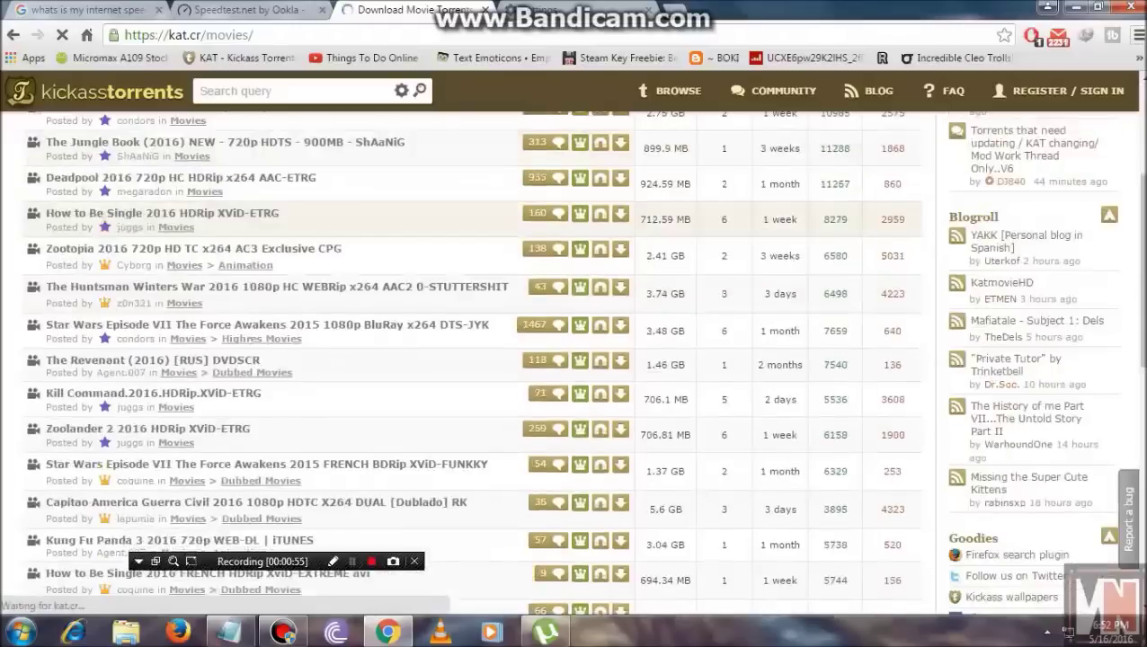
scroll(377, 269, up, 3)
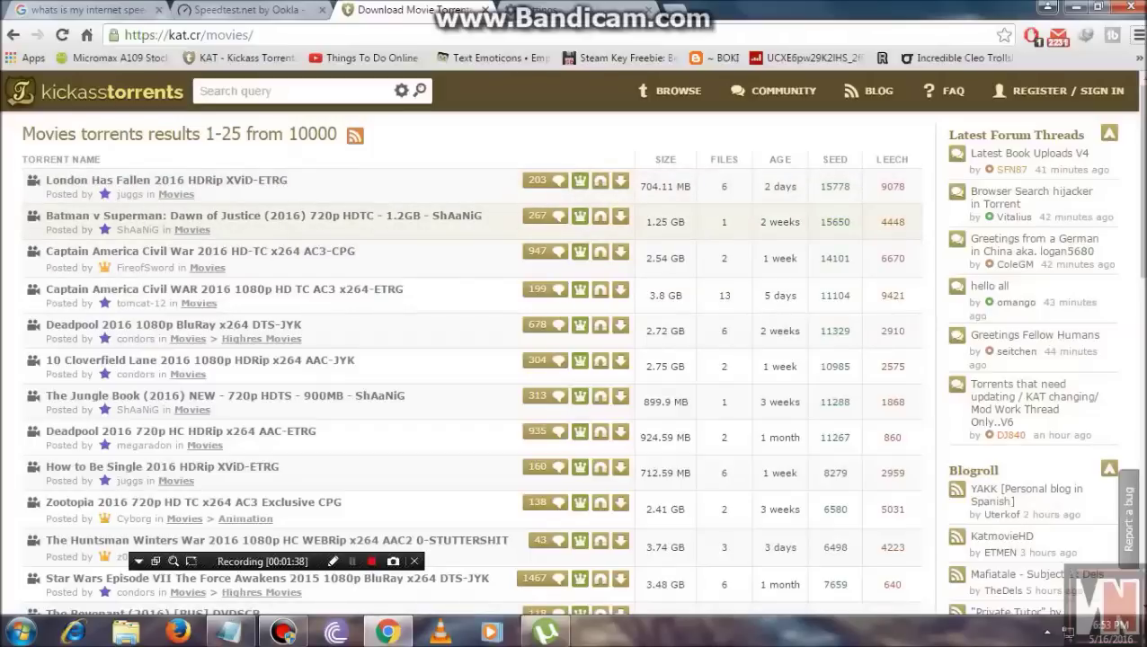
scroll(377, 306, down, 4)
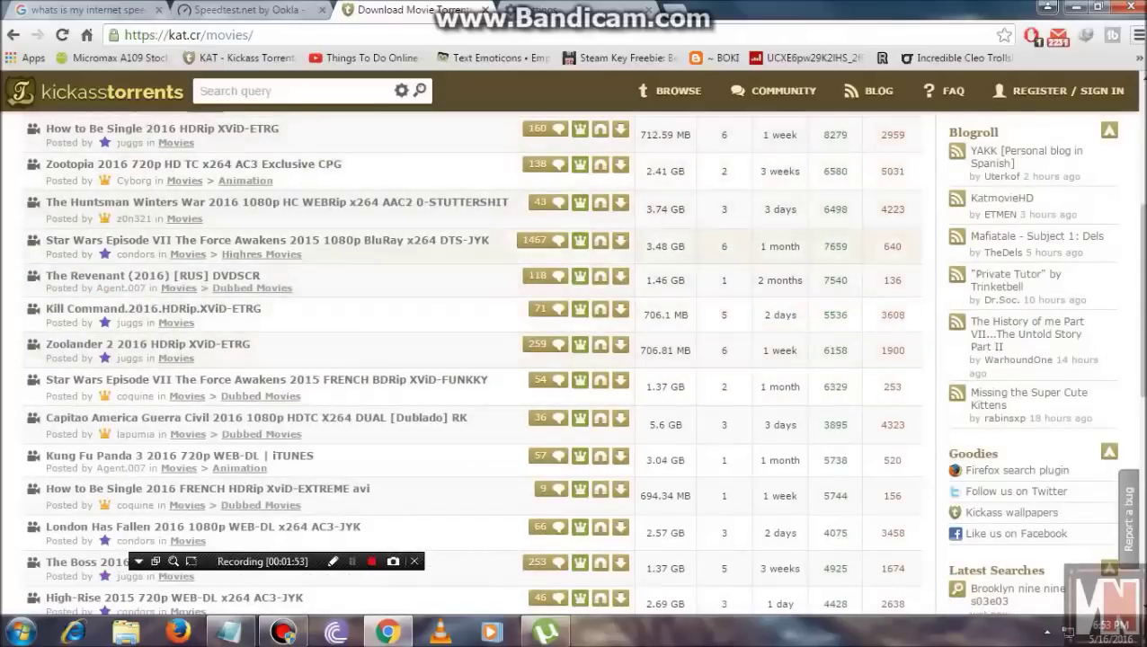
scroll(571, 359, down, 2)
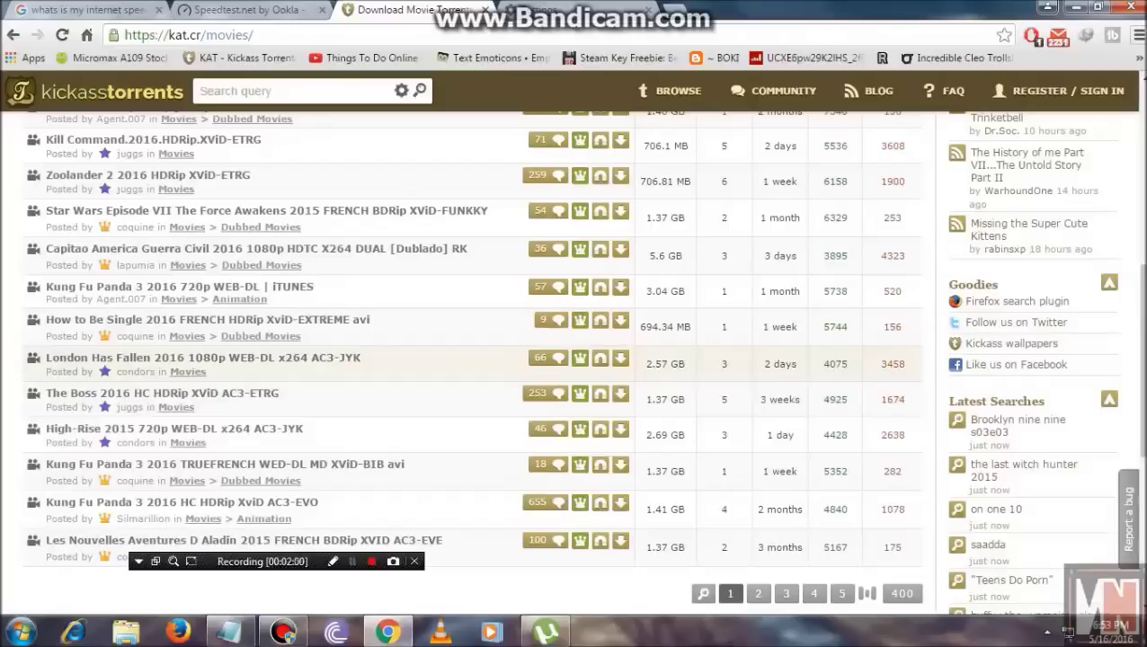
scroll(472, 360, up, 8)
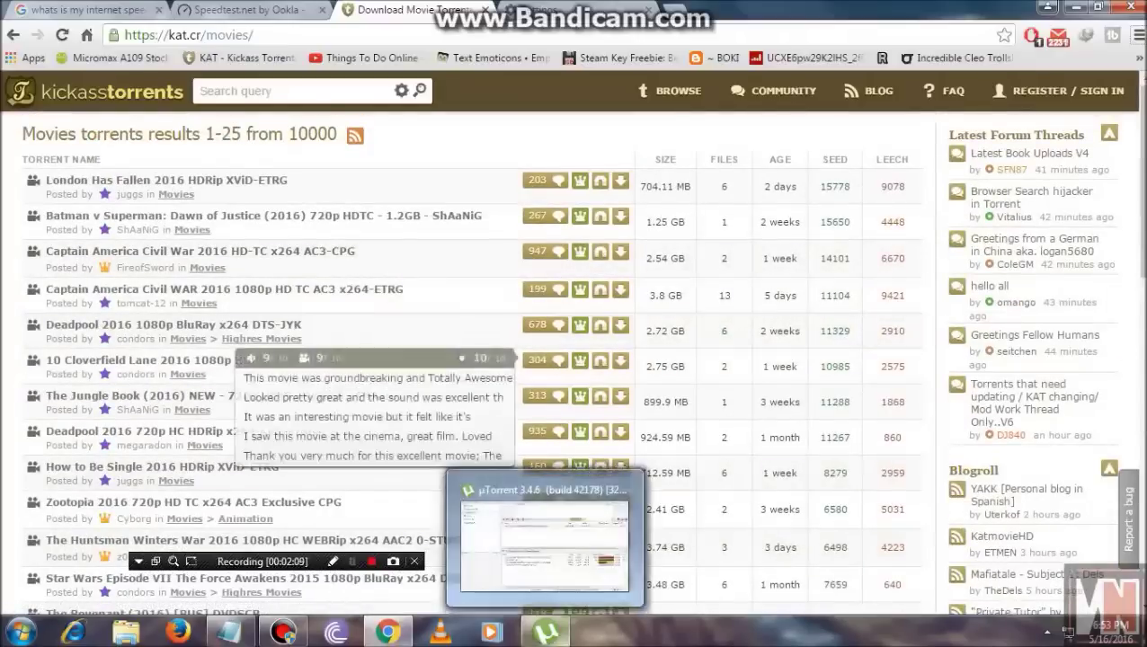
Check the torrent list in µTorrent, then view the internet speed search results and the Speedtest.net page in Chrome
click(545, 632)
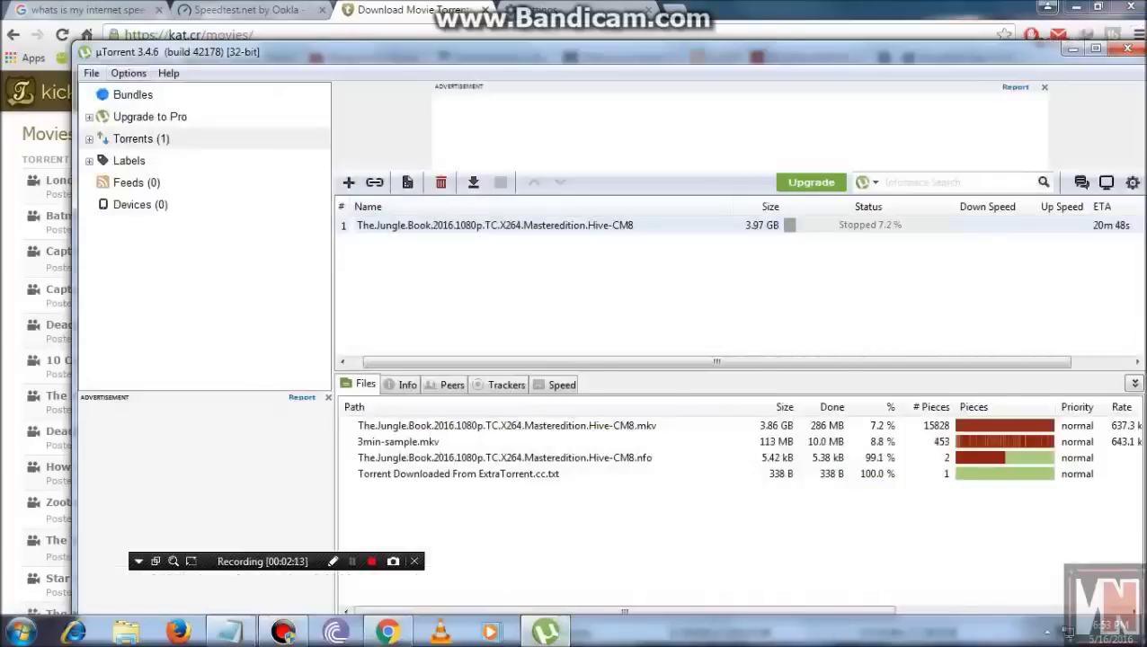
click(90, 13)
click(87, 10)
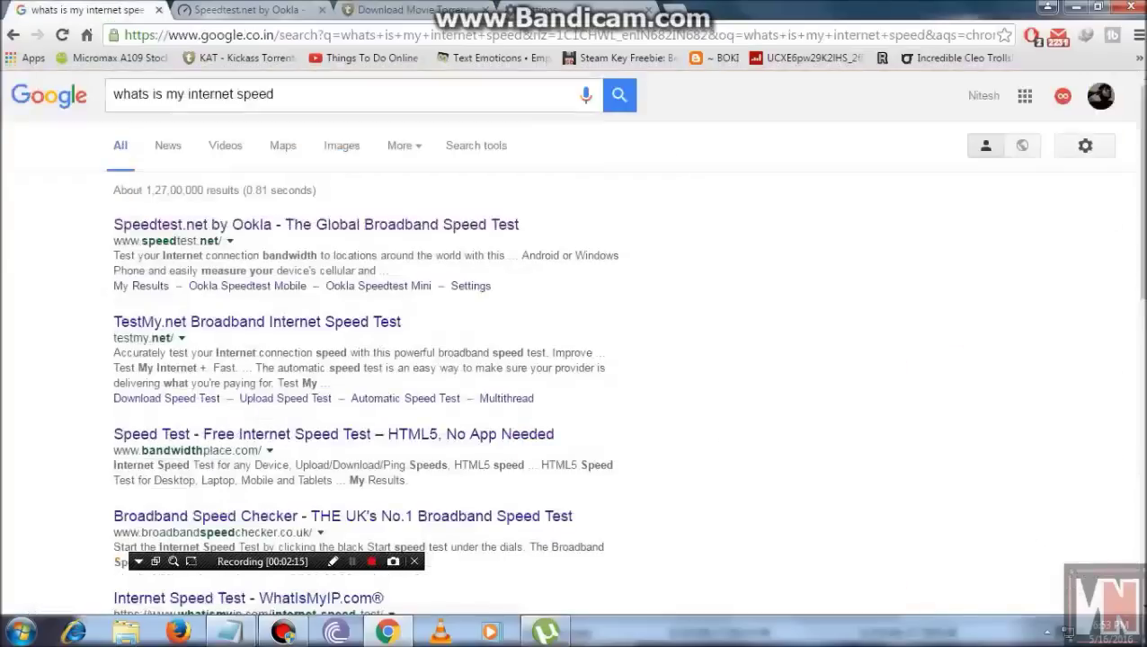
key(ctrl+2)
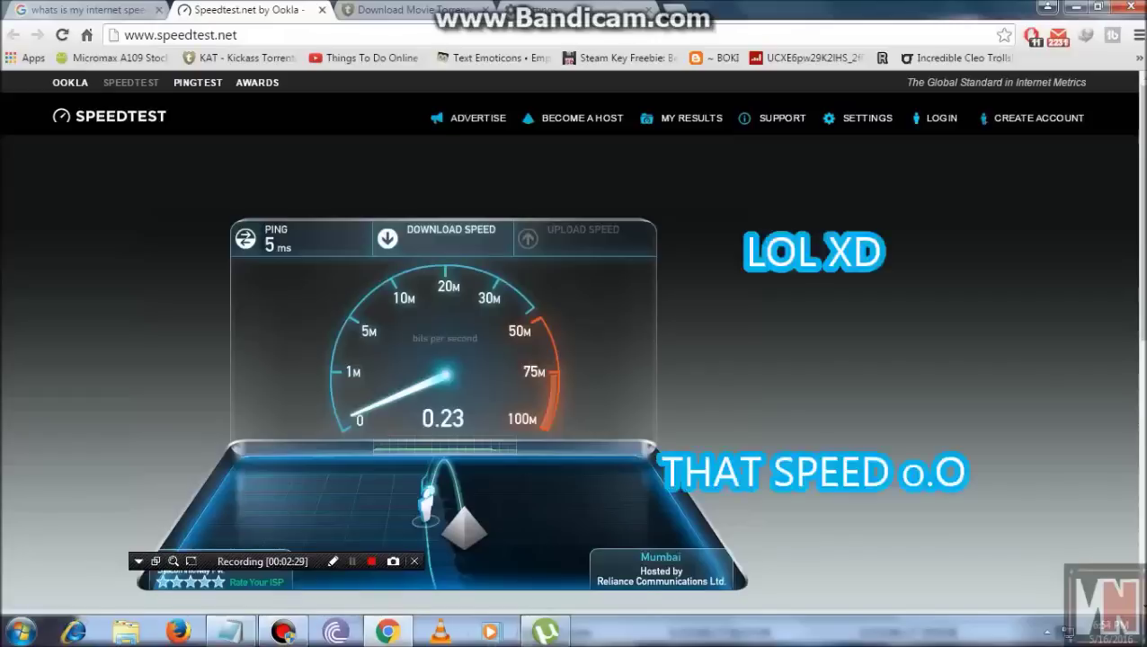
Switch to µTorrent and force-start the stopped The Jungle Book 2016 1080p torrent
click(544, 631)
right_click(528, 225)
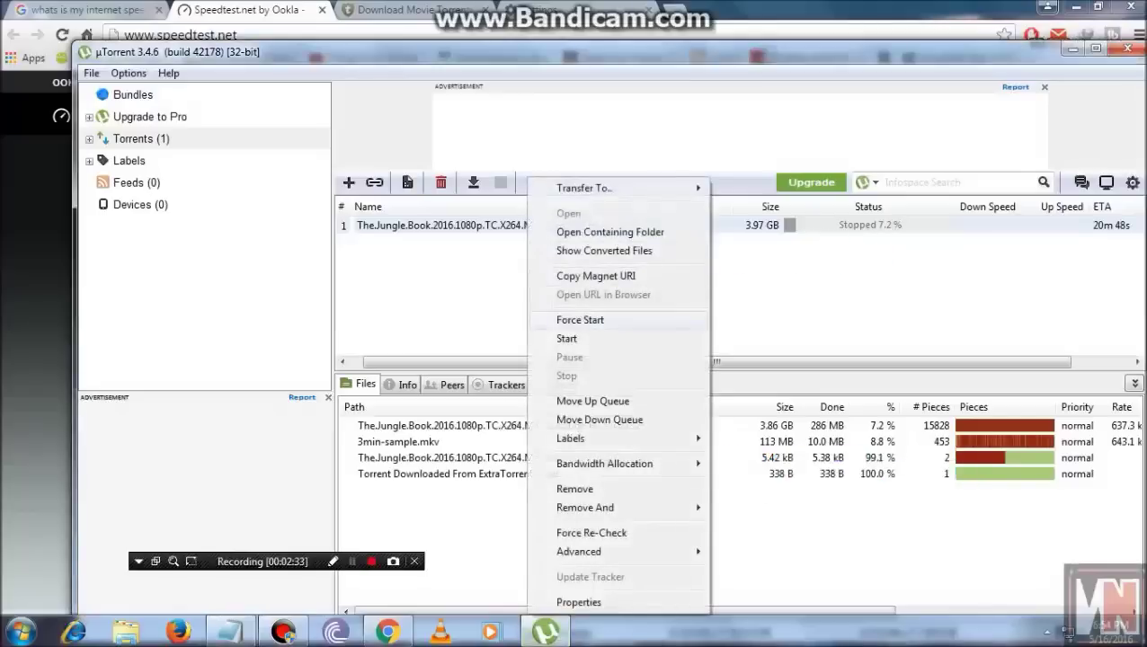
click(579, 320)
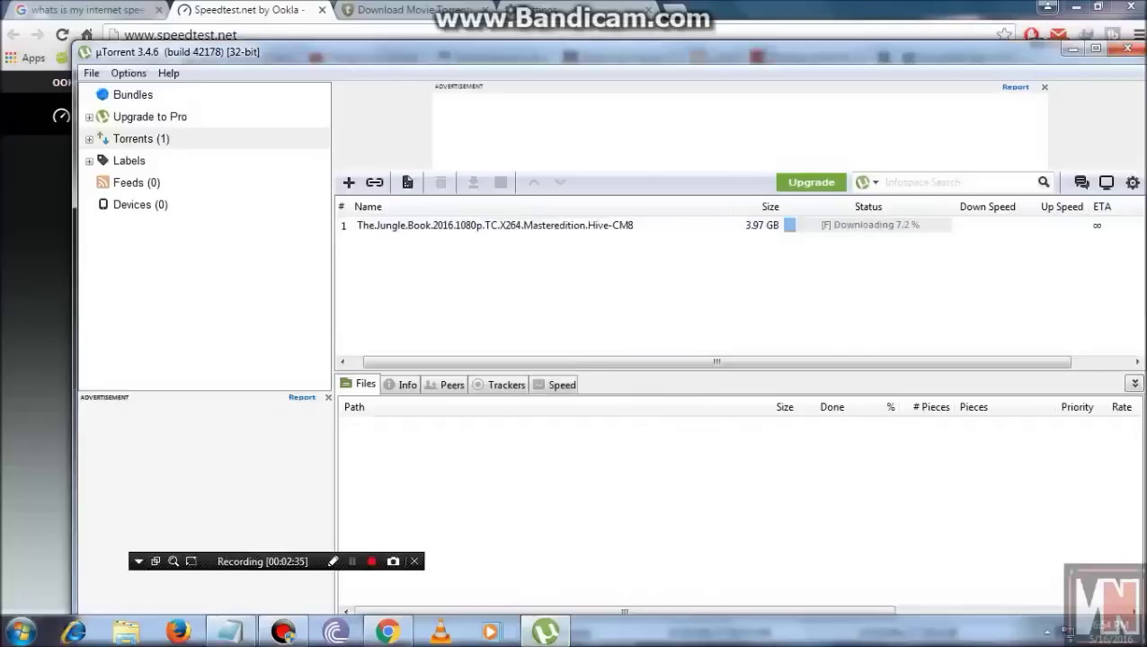
Reposition the µTorrent window over the Speedtest page to compare the torrent's download speed with the speed test gauge
drag(575, 52, 209, 364)
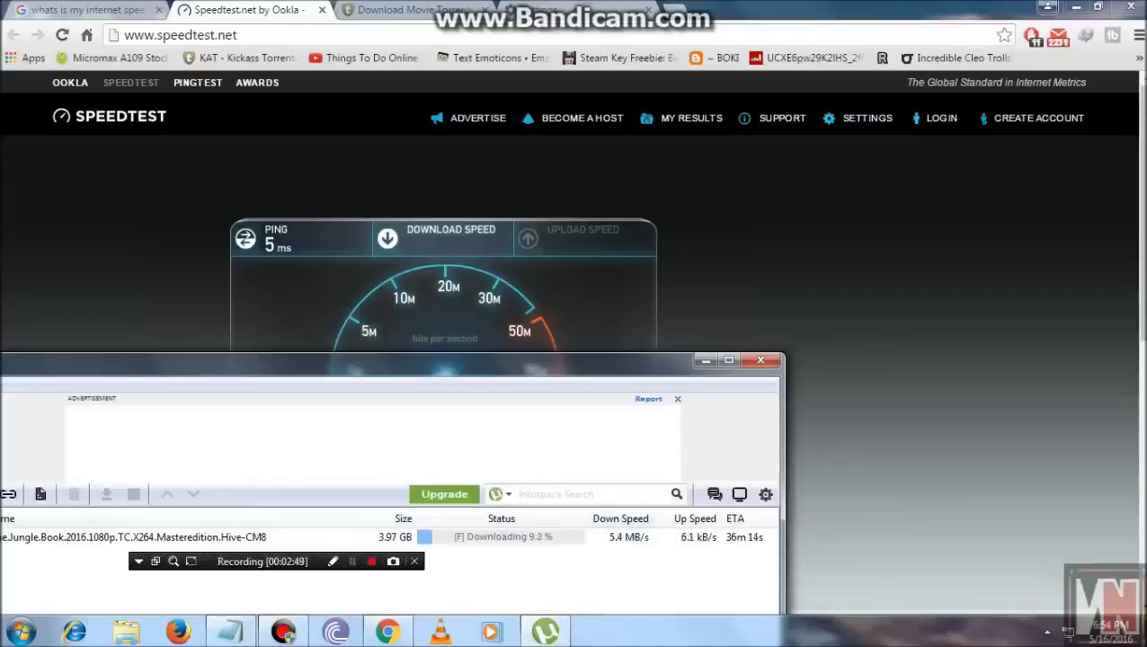
drag(386, 362, 415, 473)
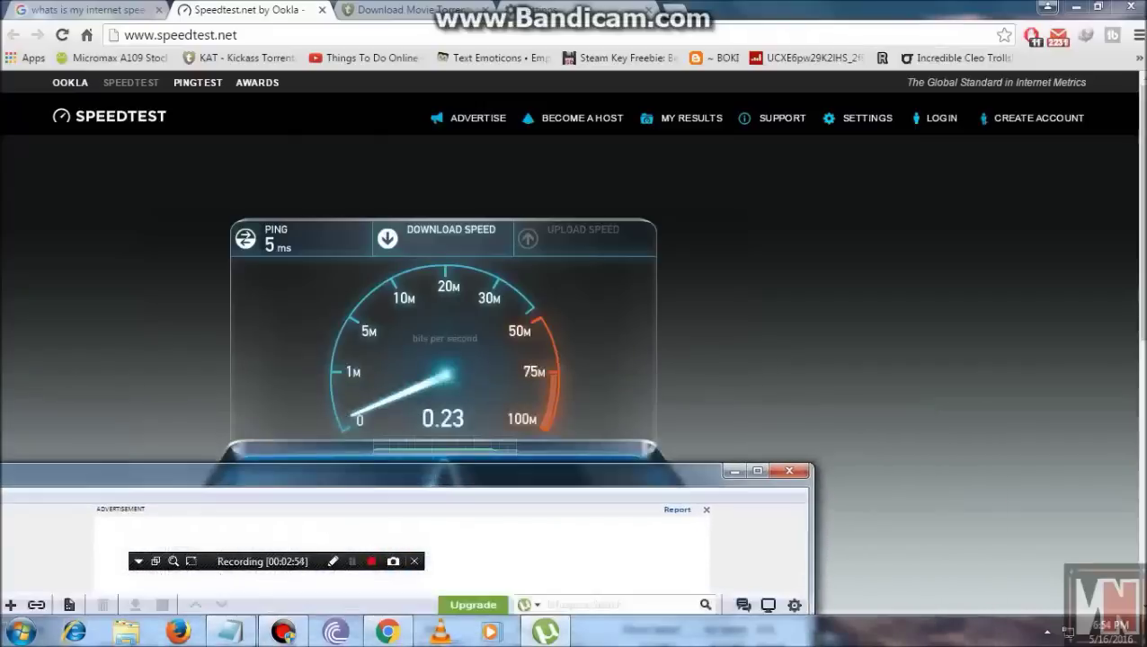
drag(415, 473, 569, 154)
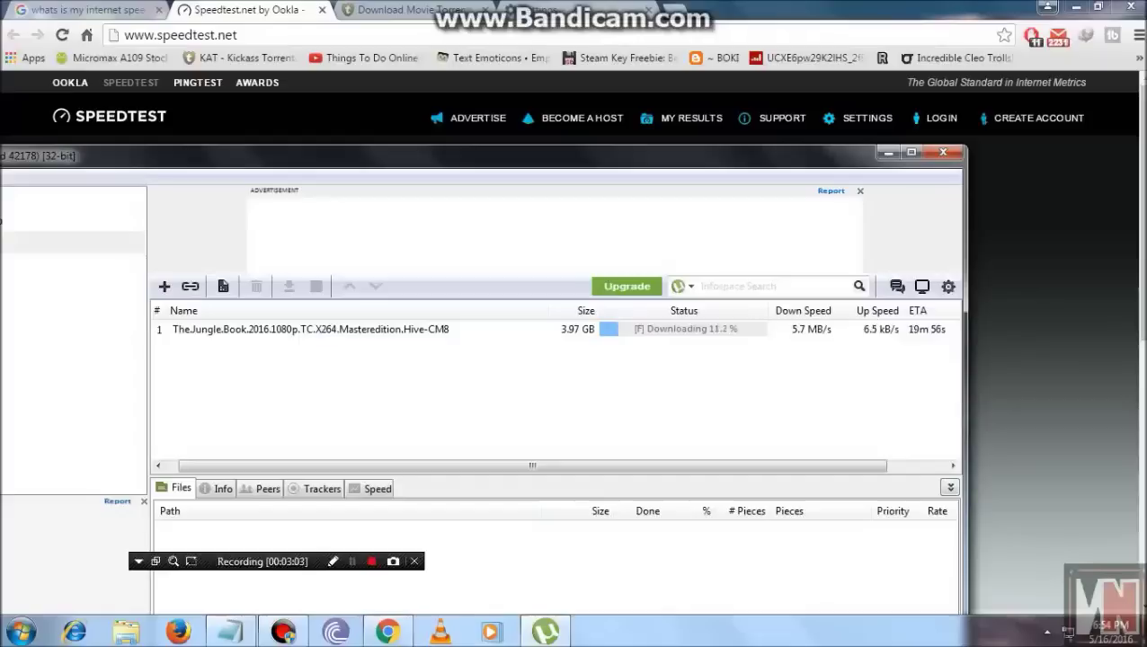
drag(449, 154, 665, 115)
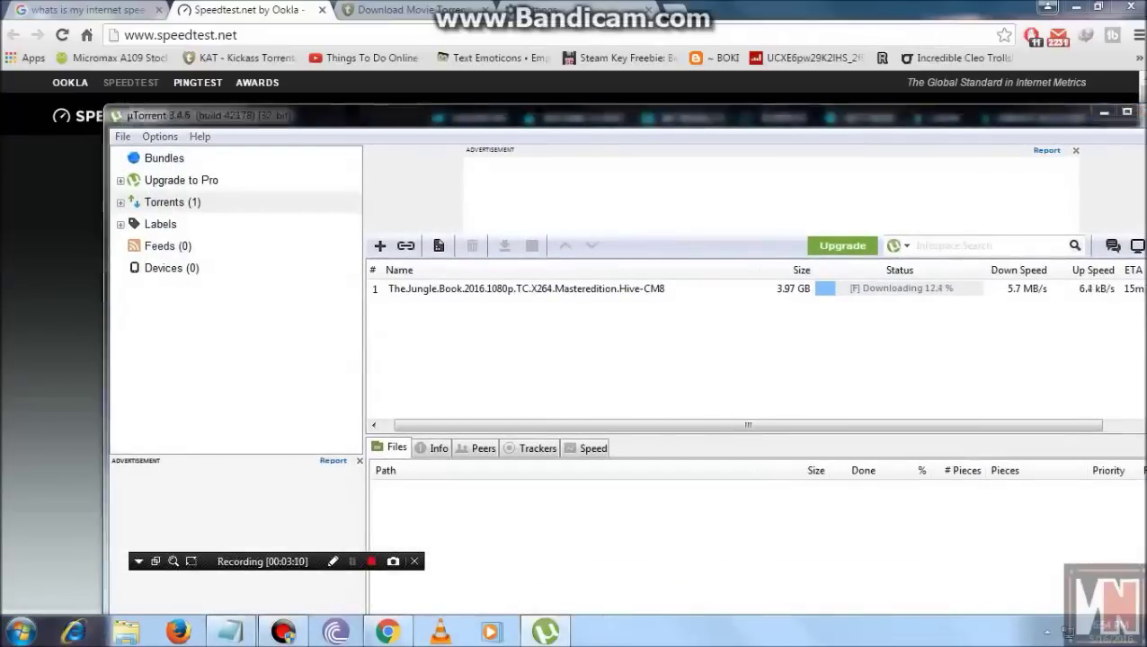
Add the Batman v Superman: Dawn of Justice 720p HDTC torrent from the KickassTorrents movie list to µTorrent, saving in G:\Anime
click(409, 10)
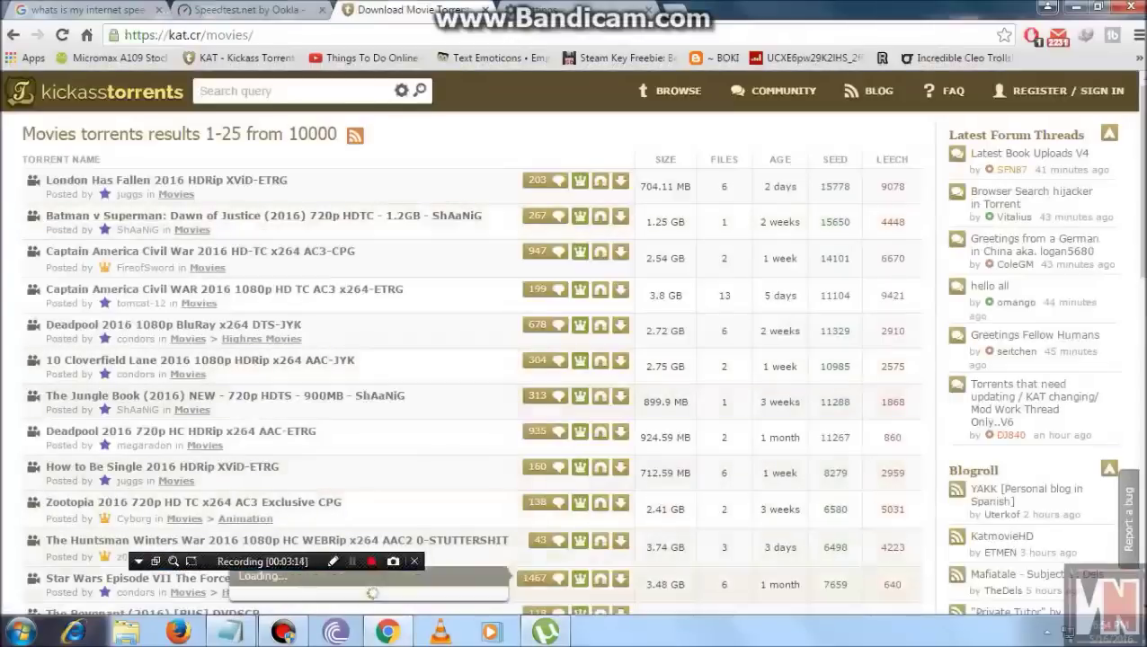
click(546, 631)
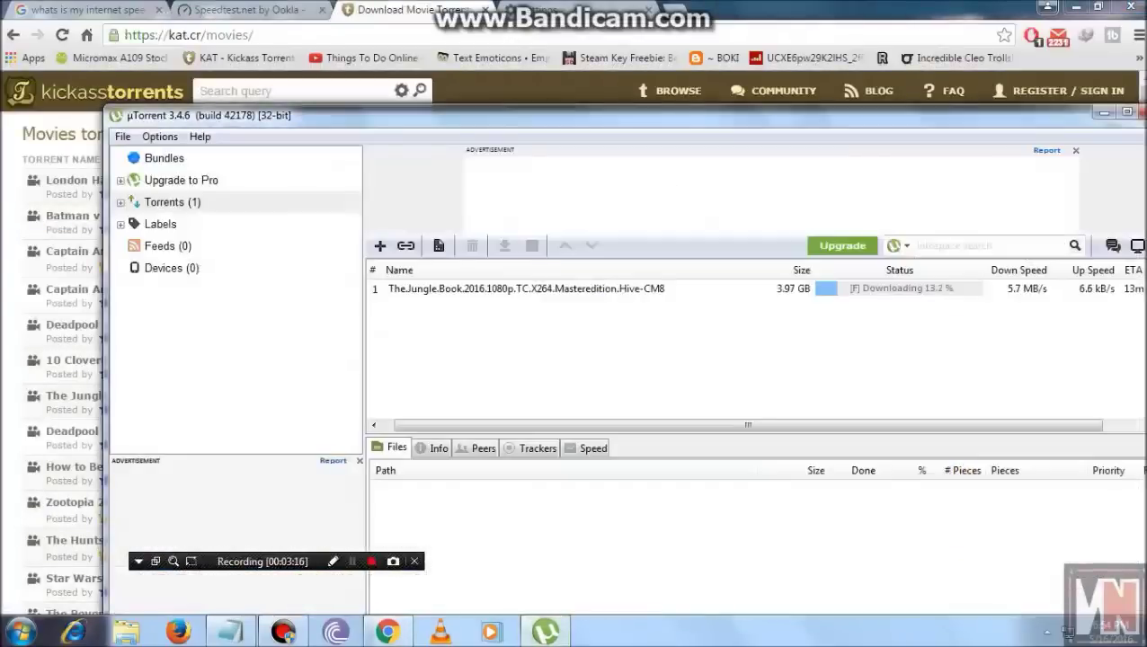
drag(557, 115, 421, 303)
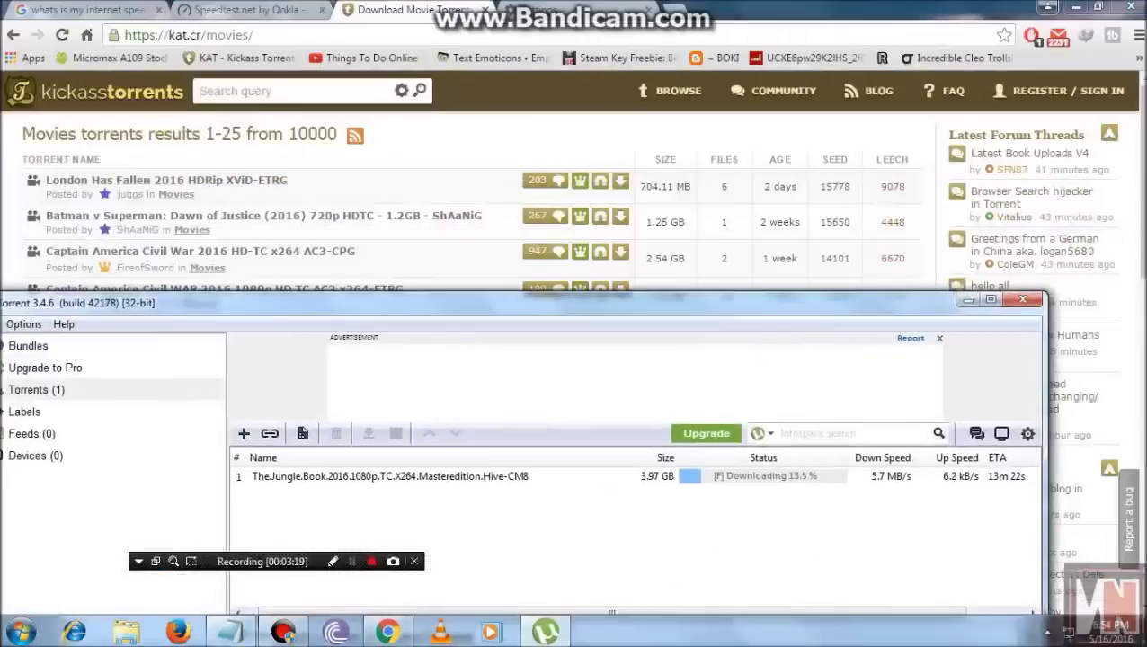
click(449, 218)
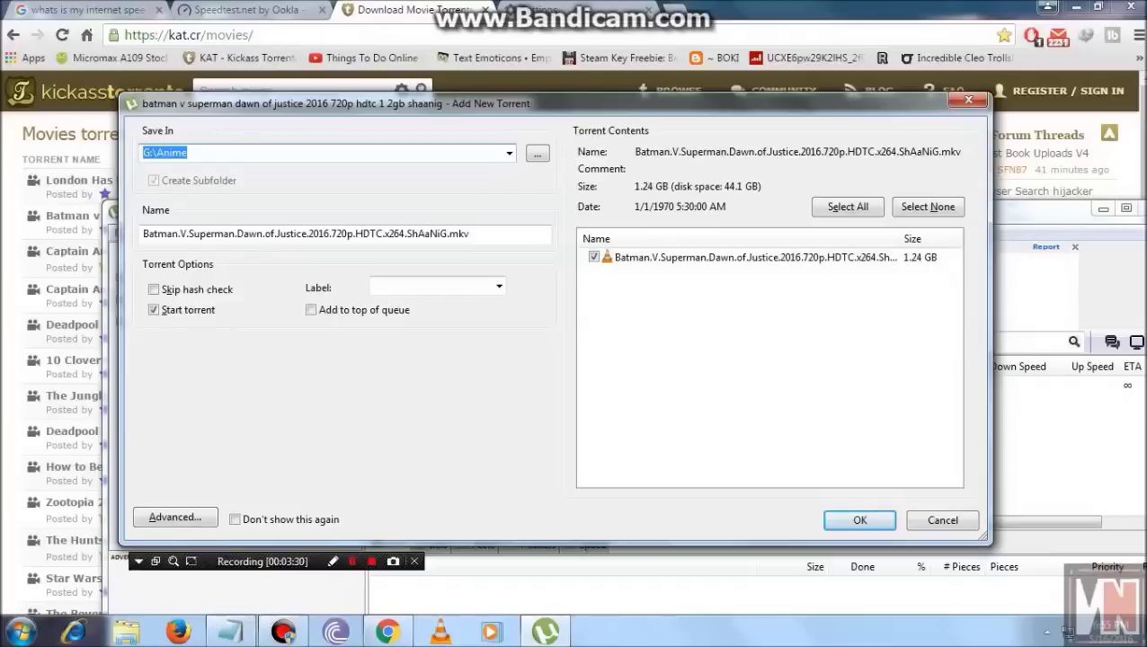
key(Return)
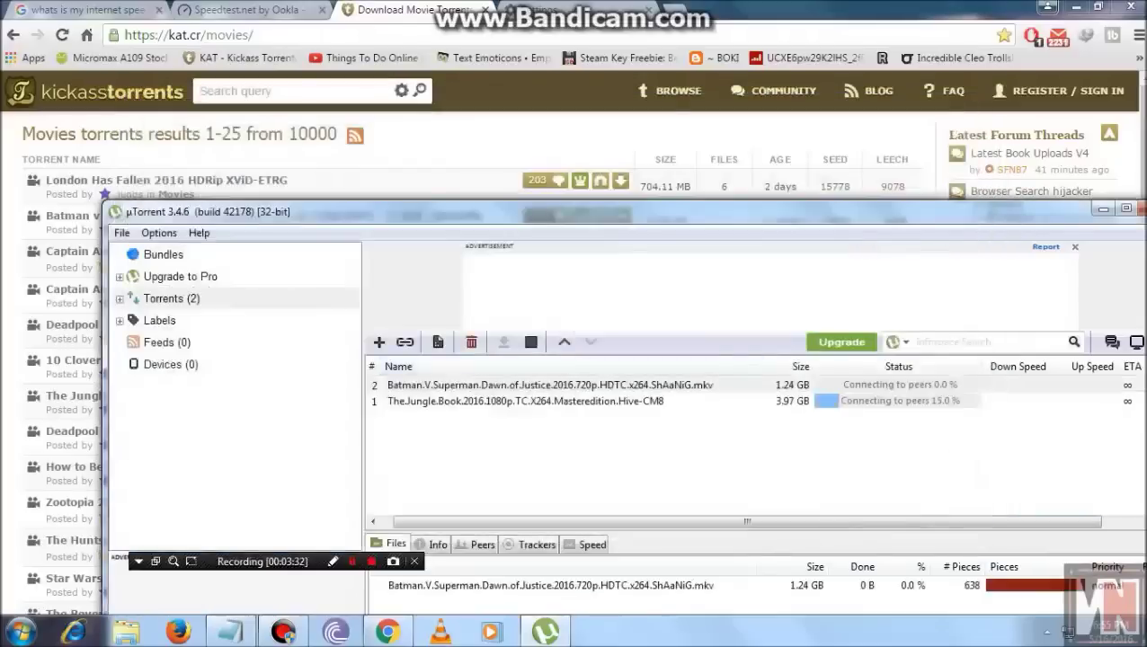
Stop the Batman v Superman download and The Jungle Book download in µTorrent
drag(835, 212, 703, 158)
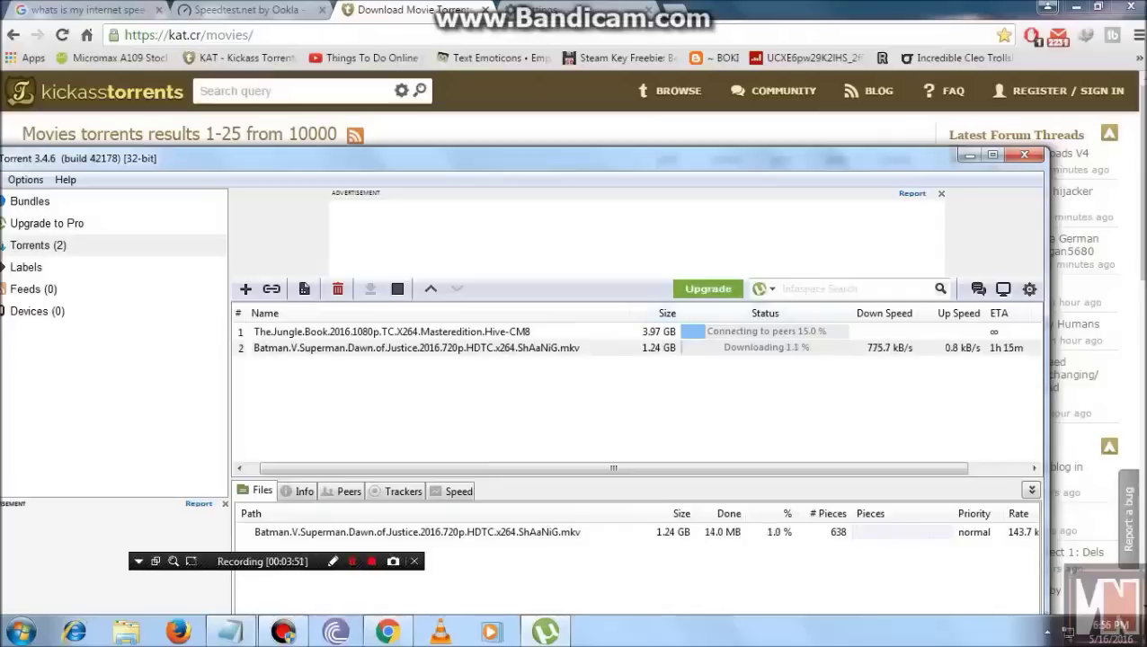
right_click(568, 348)
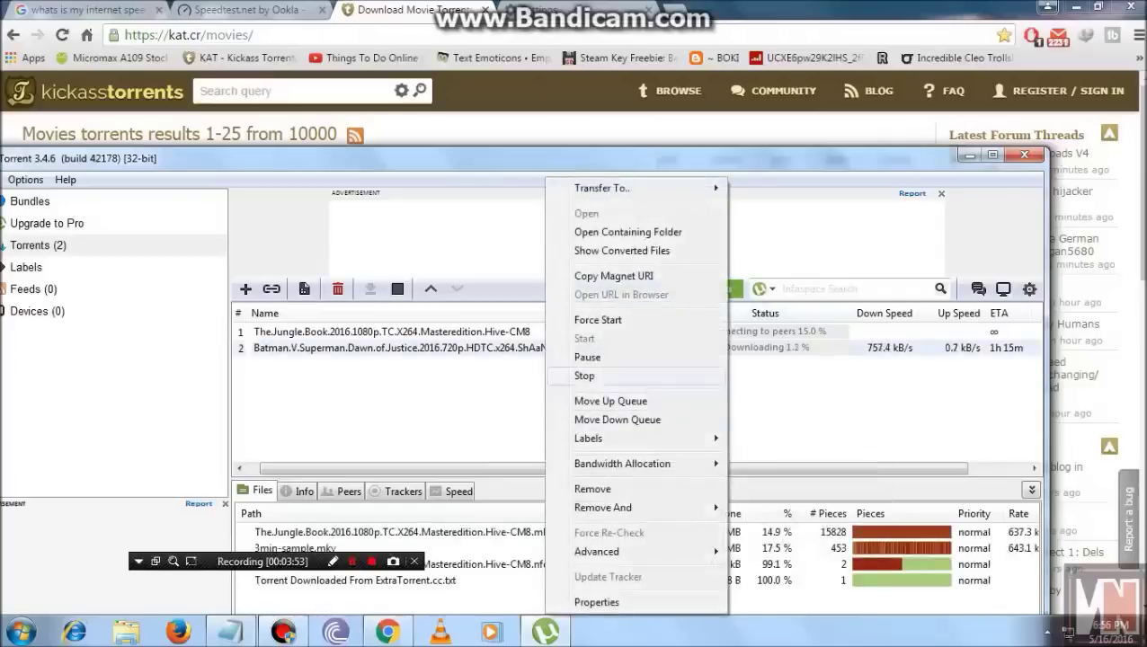
click(584, 376)
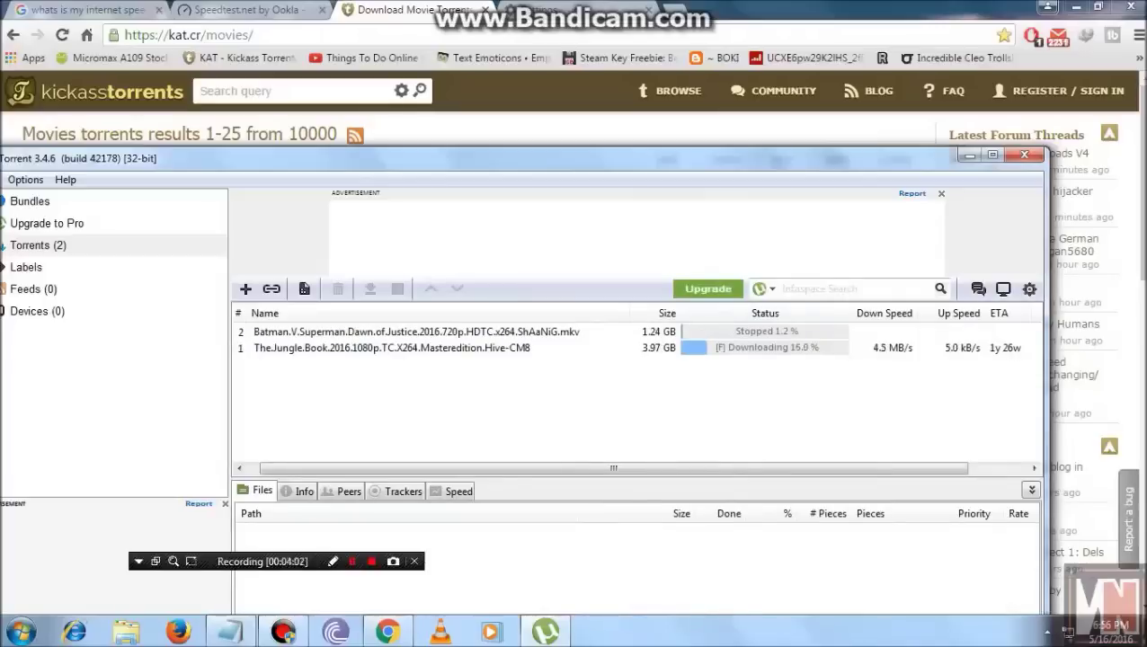
right_click(738, 348)
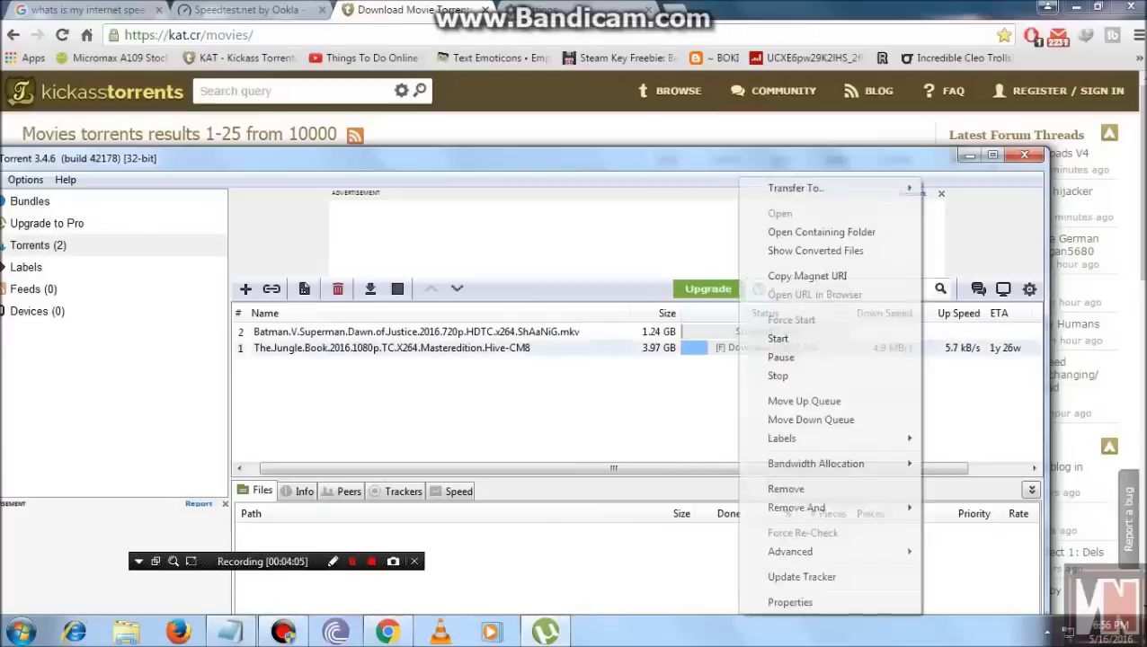
click(778, 376)
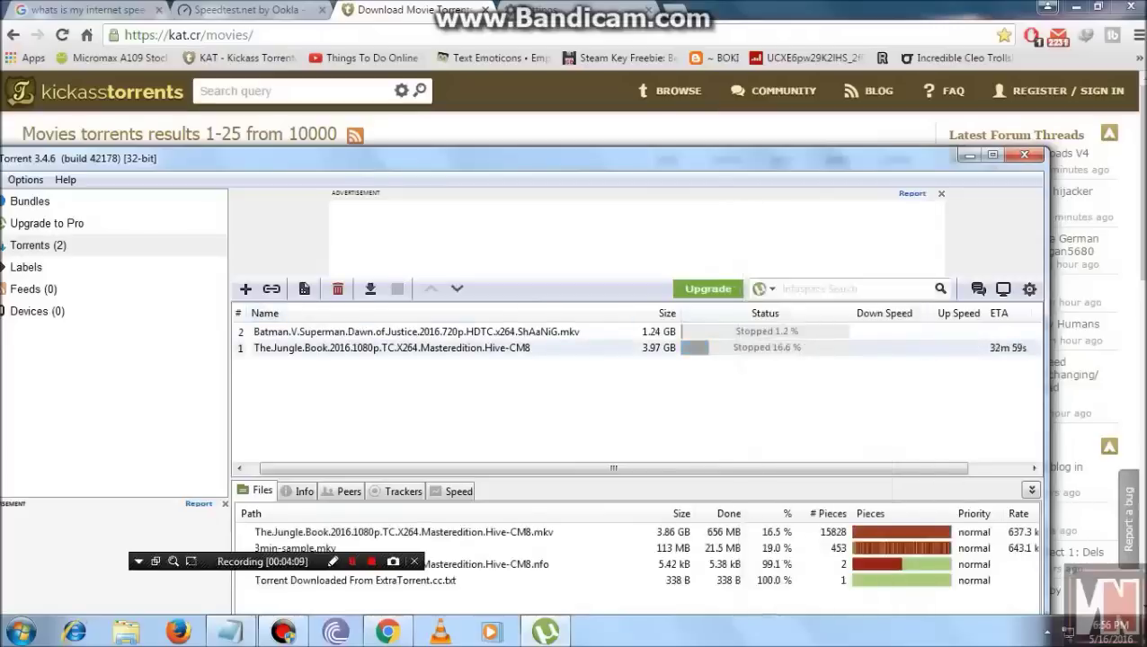
Force-start the Batman v Superman torrent, leaving its name as is, and update its tracker
click(764, 332)
right_click(493, 332)
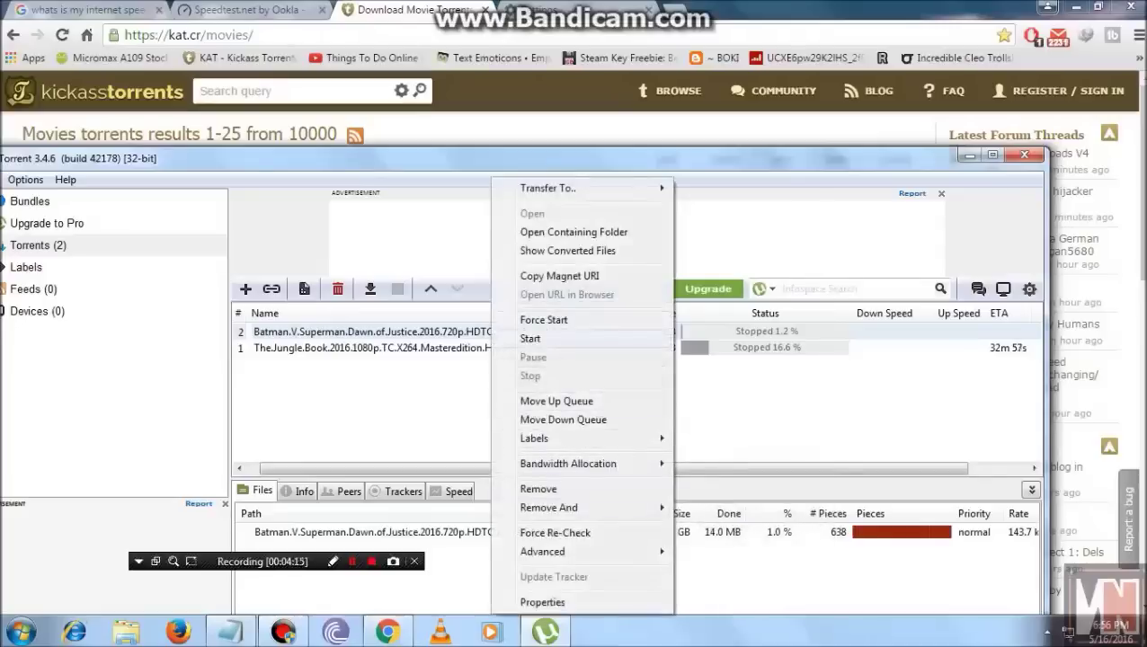
click(544, 322)
click(543, 328)
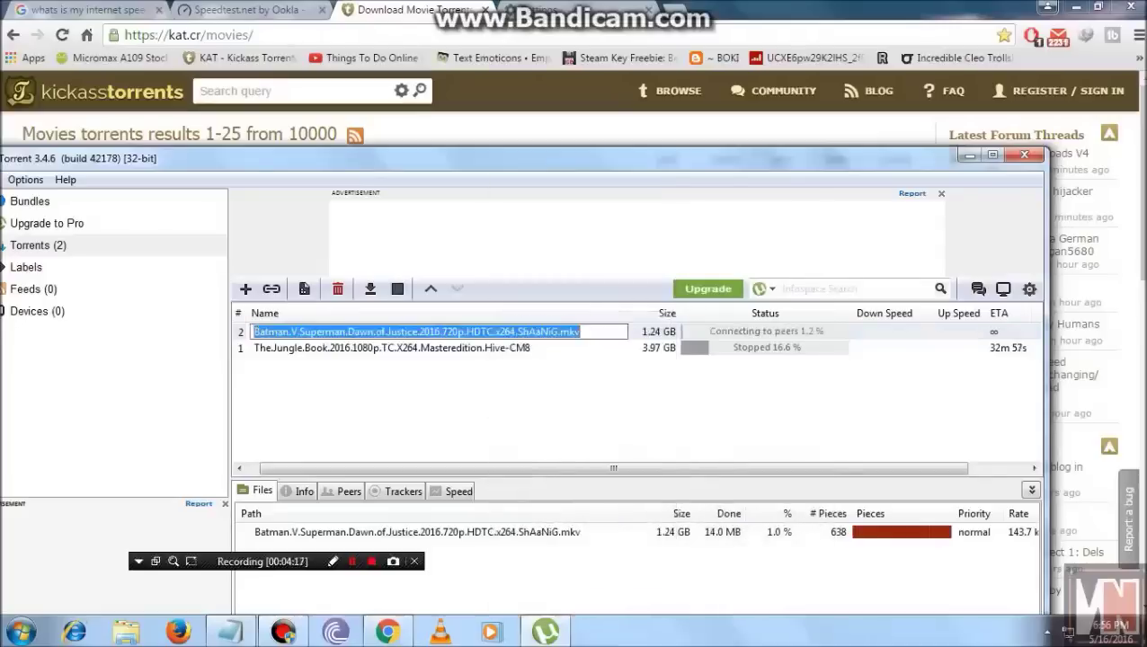
double_click(450, 332)
click(656, 592)
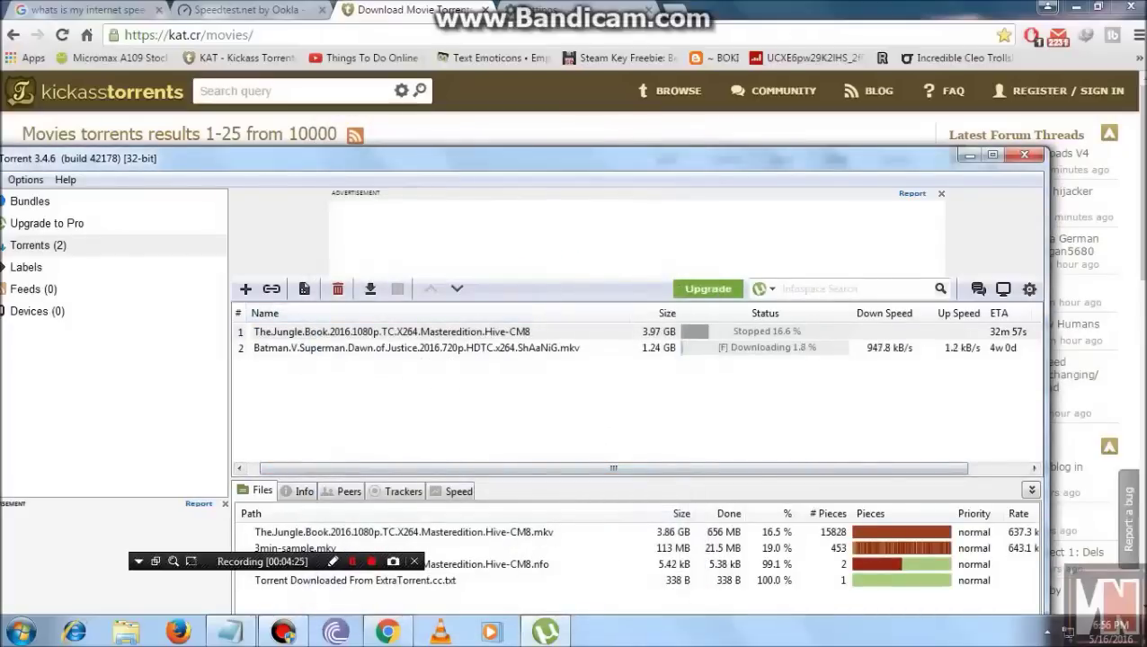
right_click(657, 348)
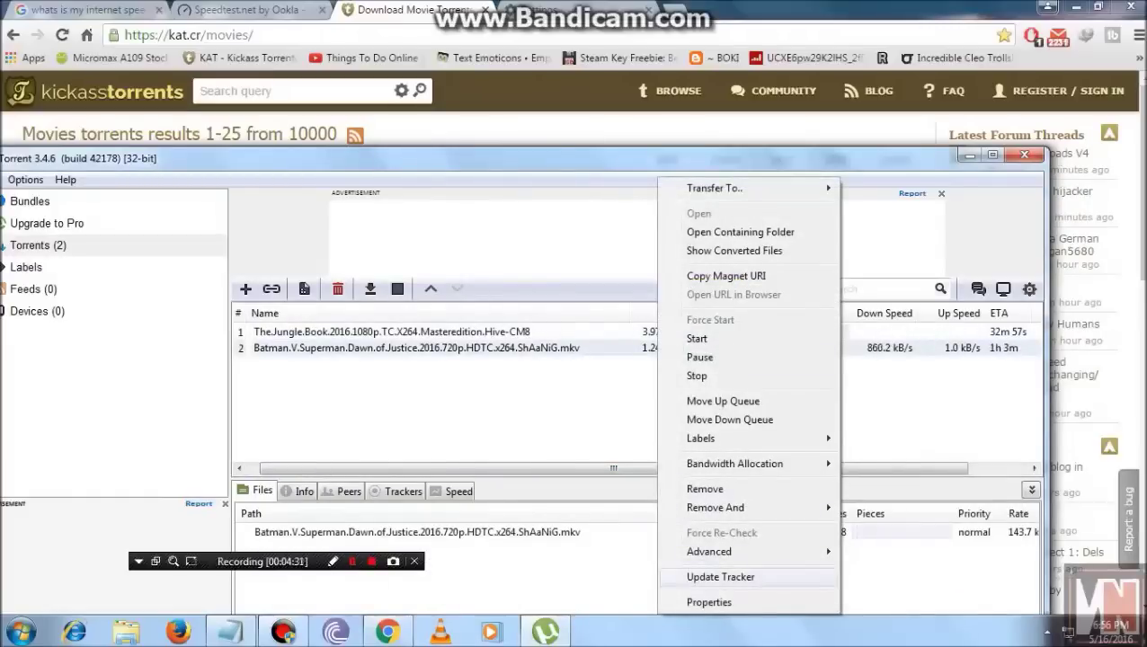
click(720, 577)
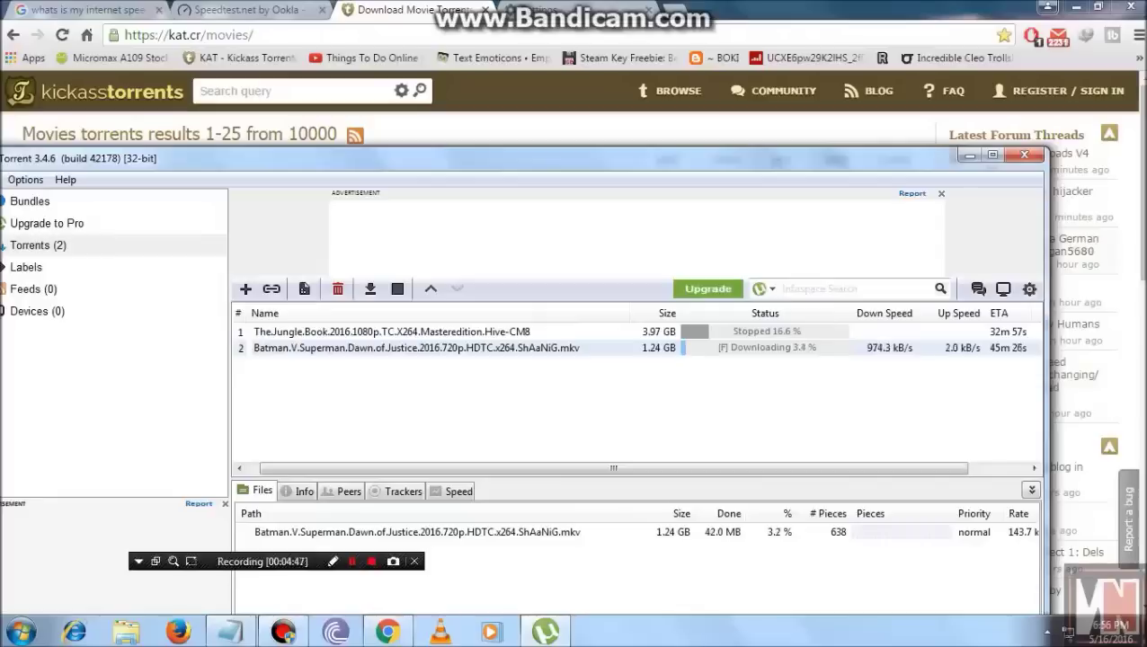
Set the Batman v Superman torrent's bandwidth allocation to High
right_click(708, 347)
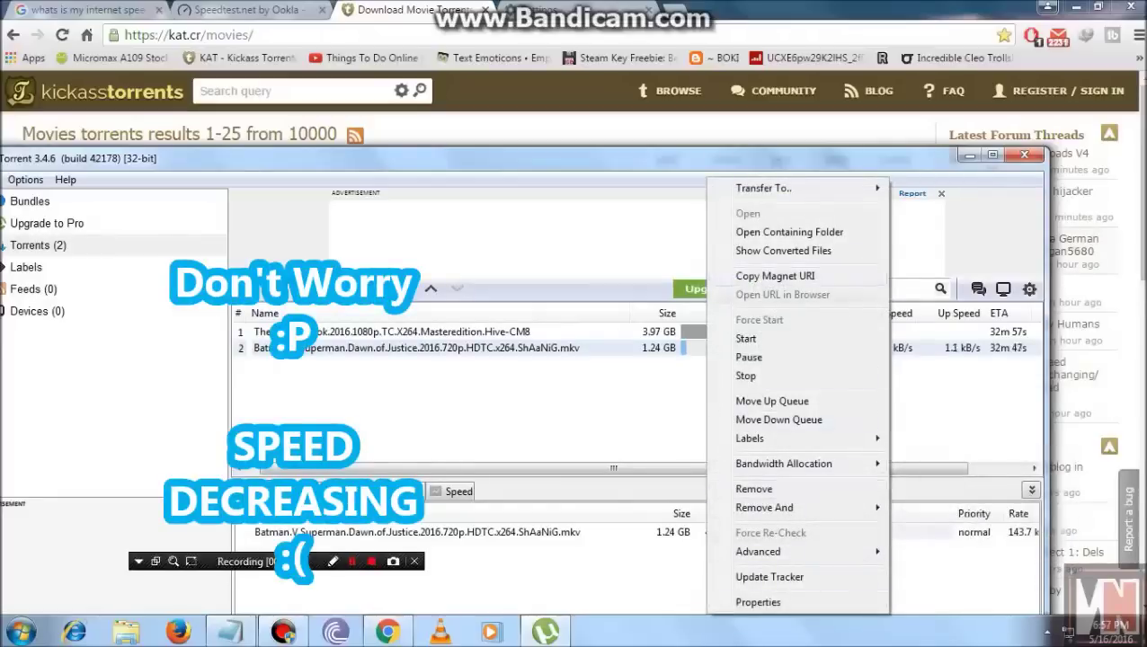
mouse_move(765, 508)
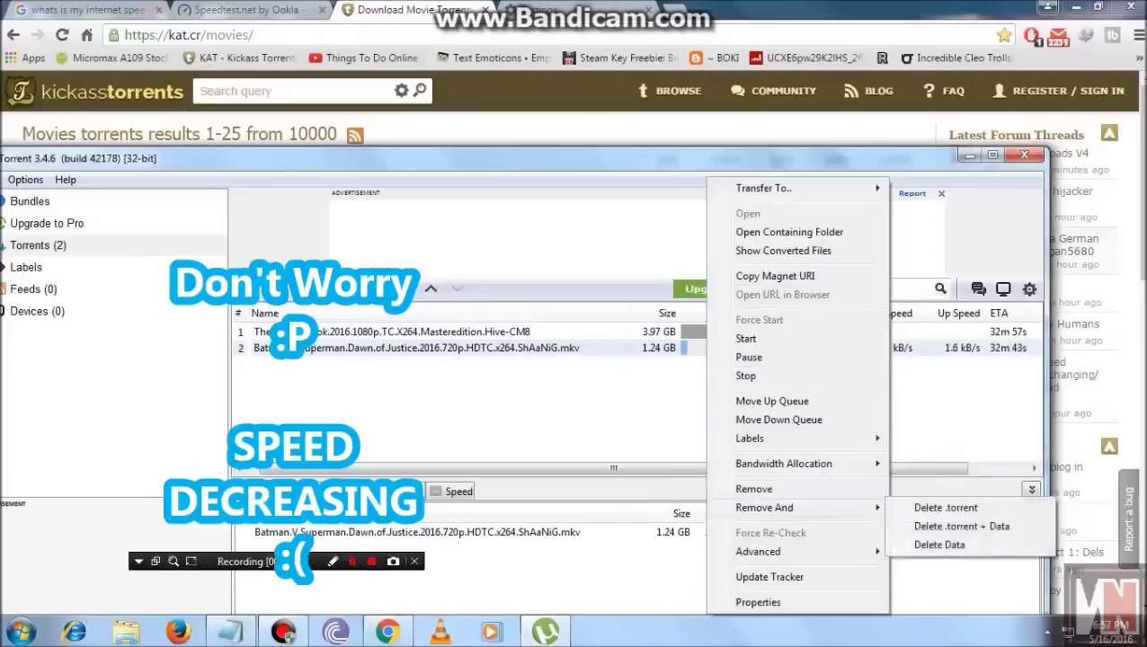
mouse_move(784, 464)
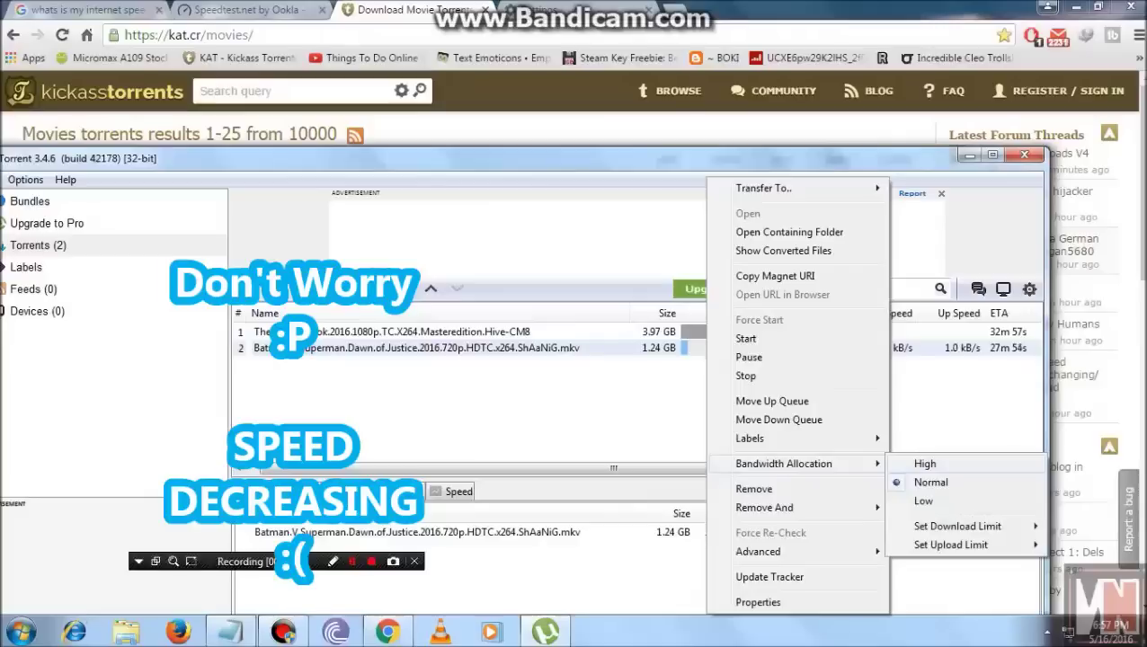
click(925, 463)
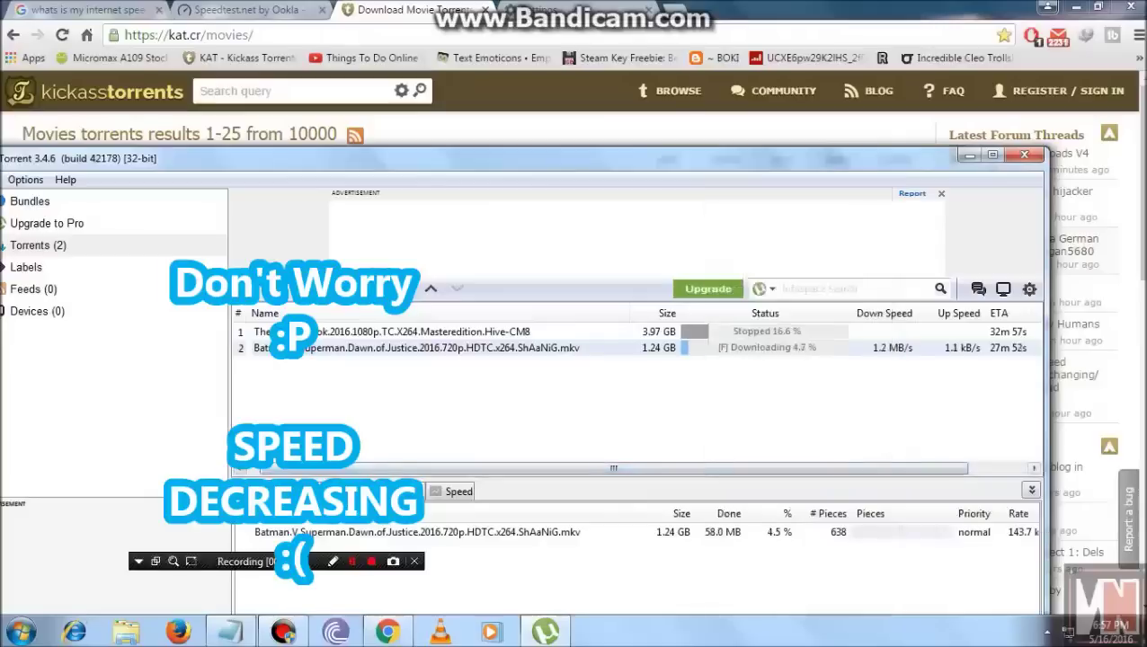
Check the Batman v Superman torrent's bandwidth allocation and view its properties, closing them without changes
right_click(626, 348)
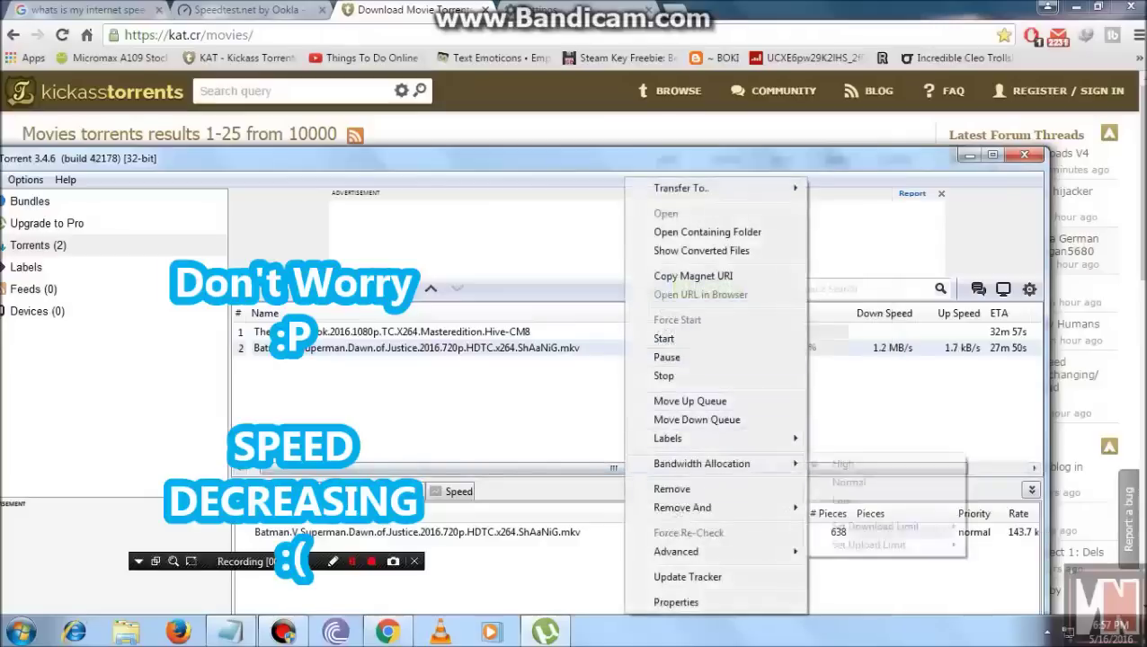
mouse_move(702, 463)
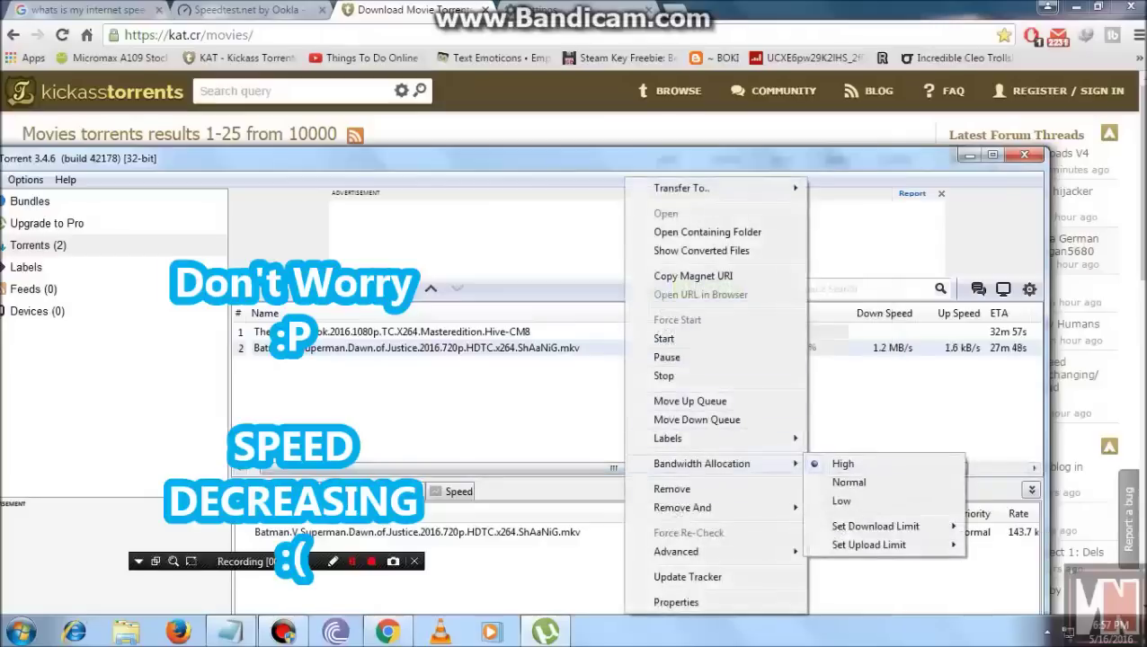
click(675, 602)
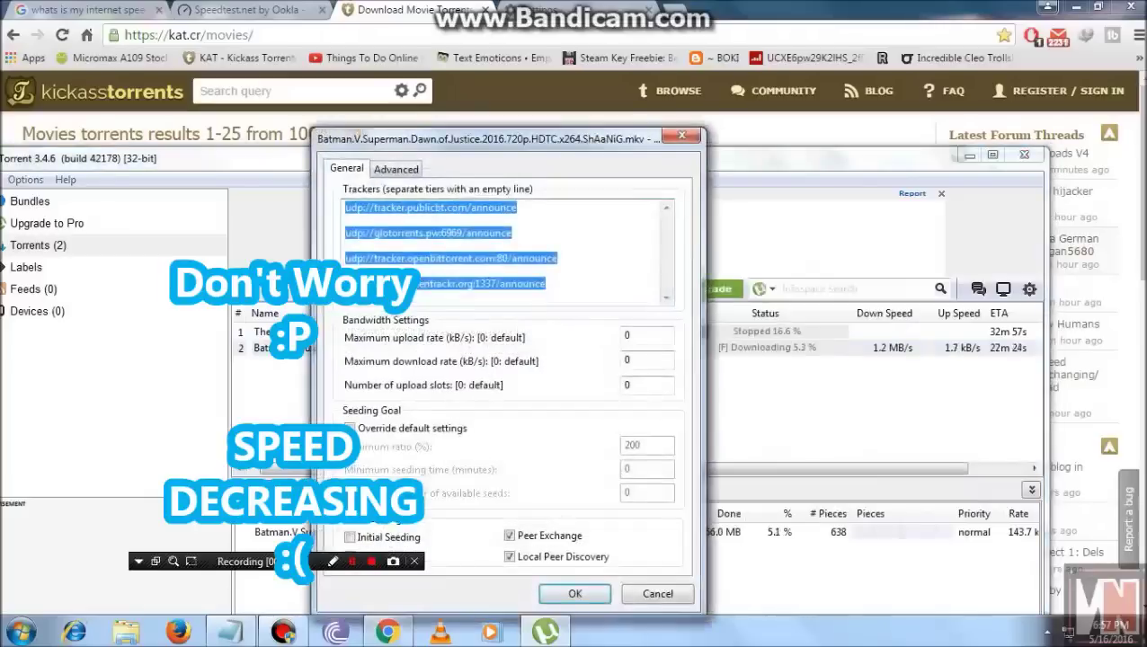
click(657, 594)
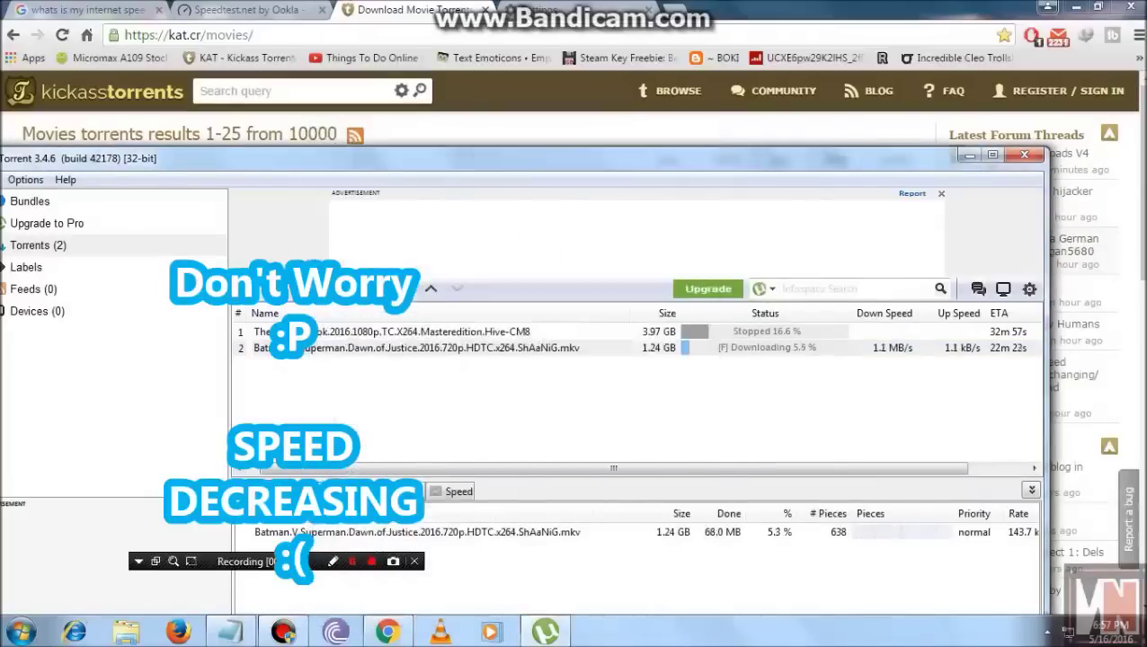
click(647, 395)
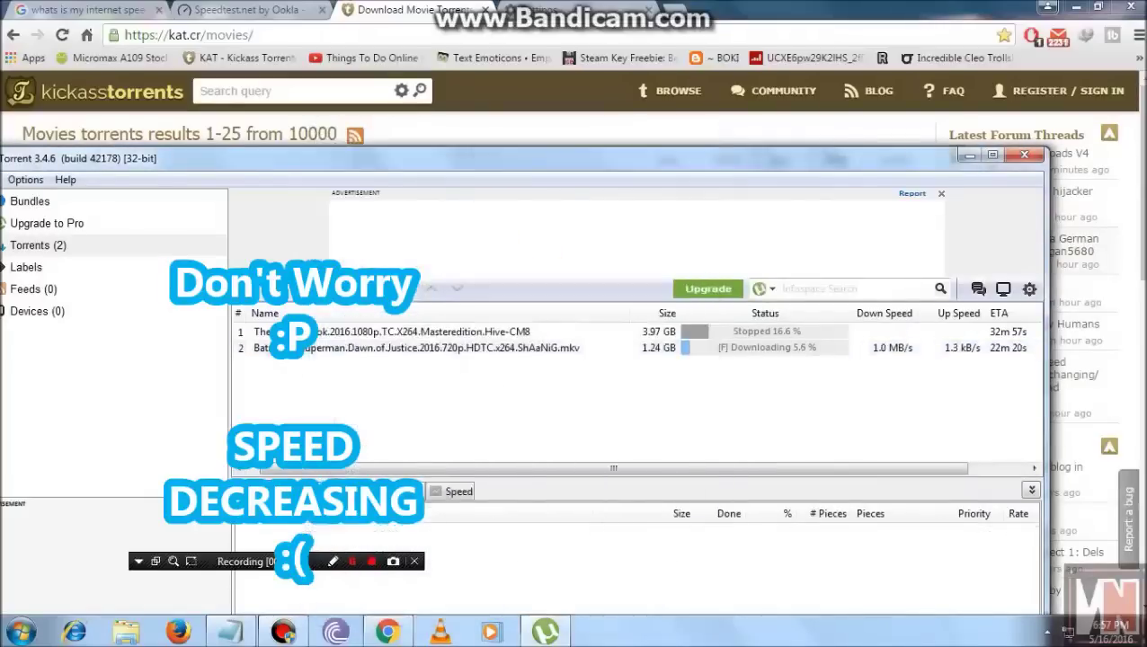
Remove the Batman v Superman torrent from the download list
right_click(646, 348)
mouse_move(697, 552)
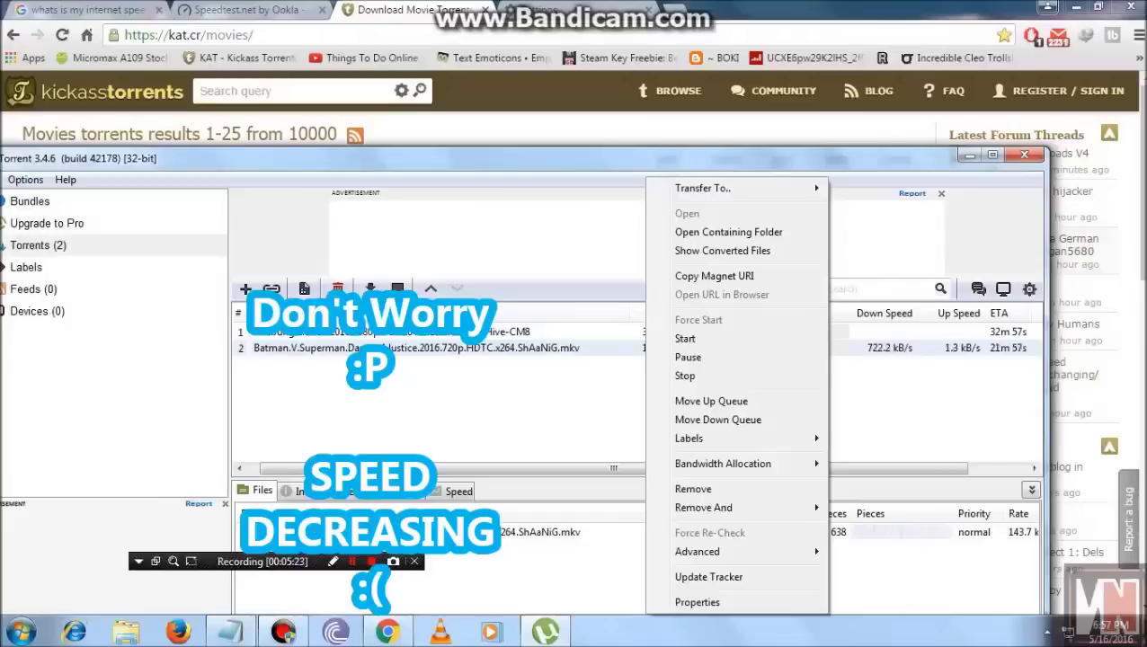
key(Escape)
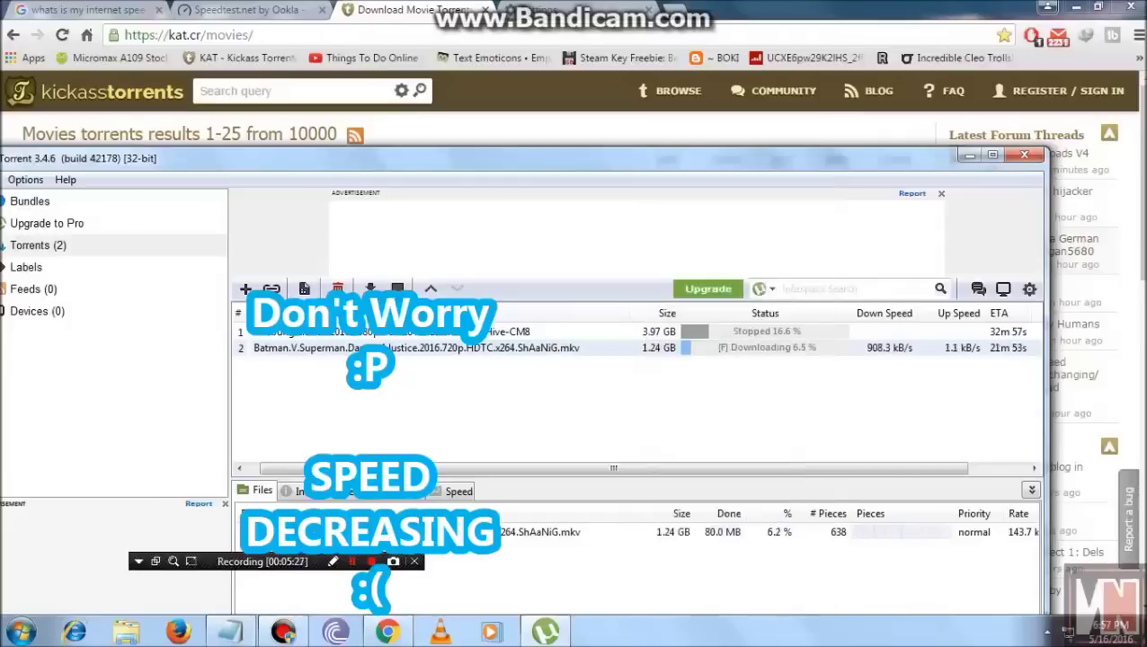
right_click(698, 348)
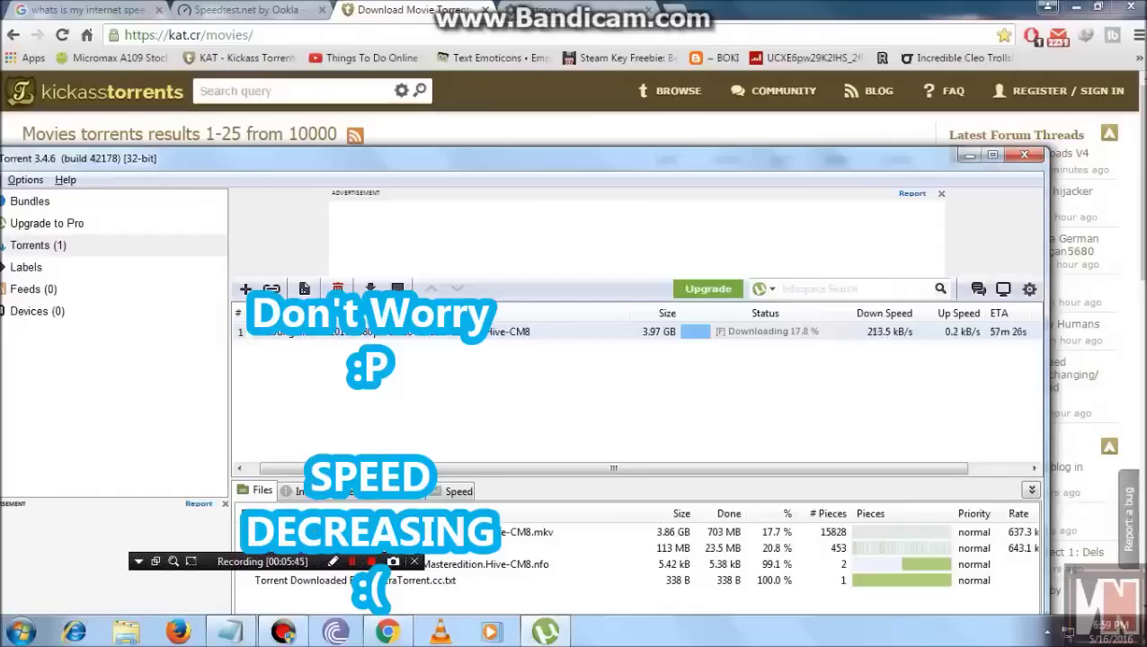
Reposition the µTorrent window so it is fully in view, and stop and restart The Jungle Book download
drag(449, 159, 513, 136)
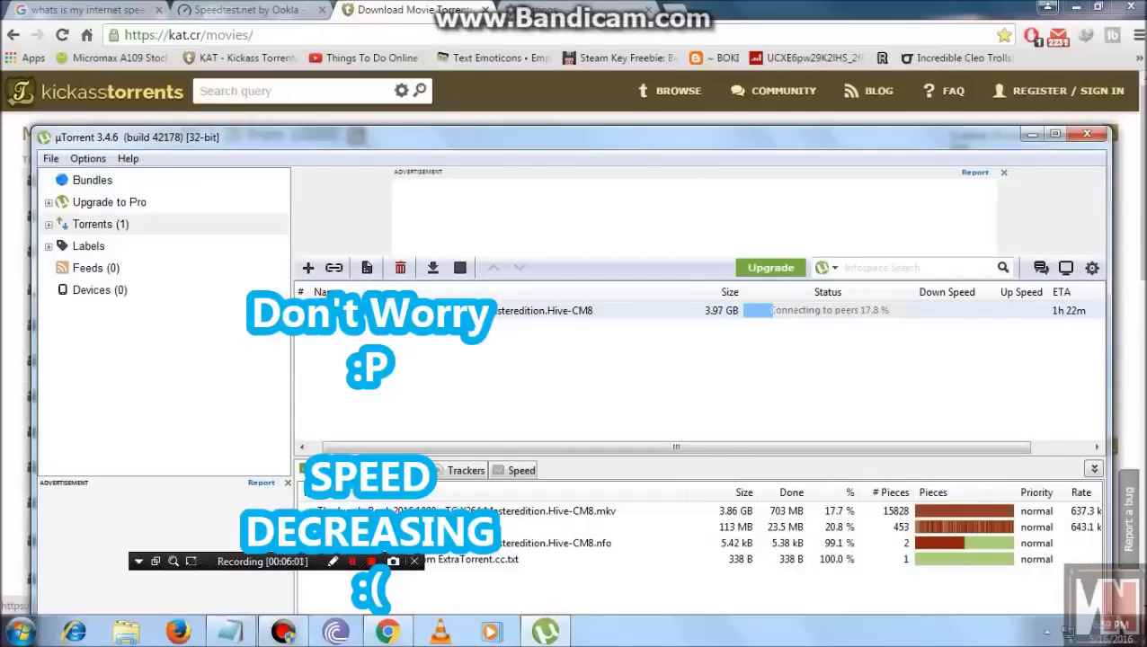
right_click(773, 310)
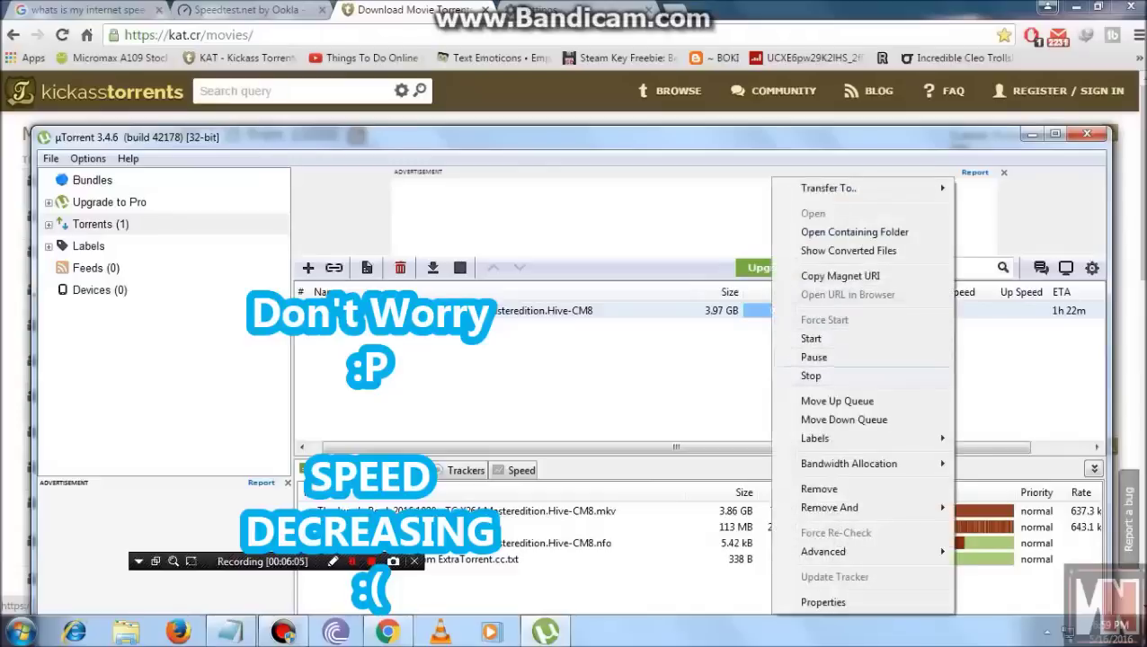
click(810, 376)
right_click(662, 310)
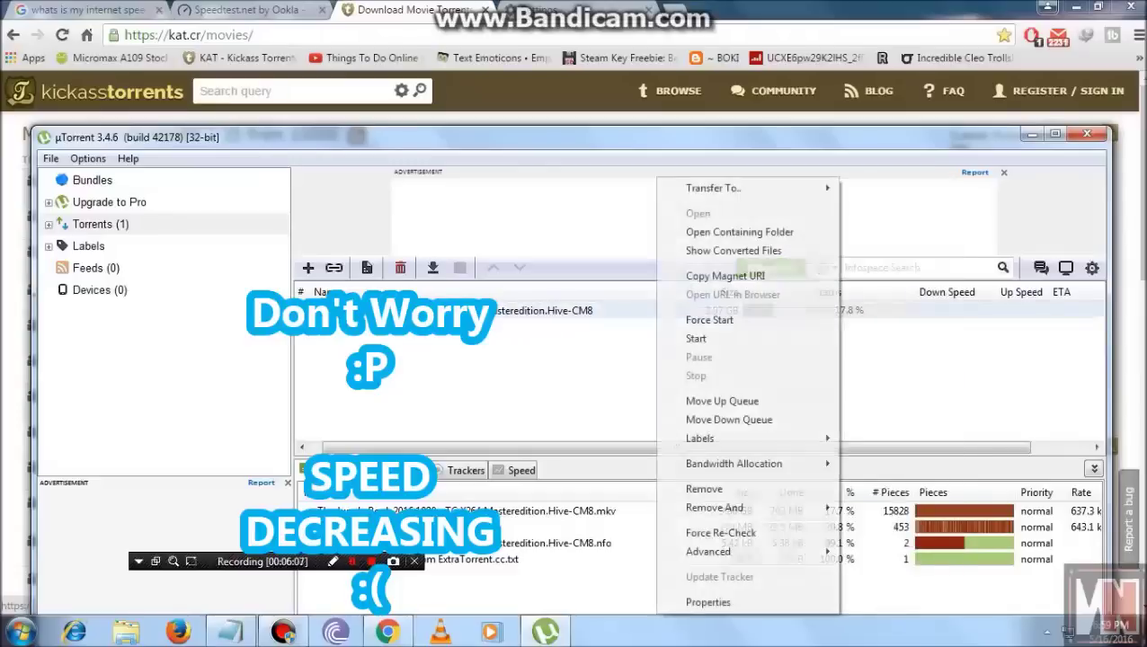
click(692, 335)
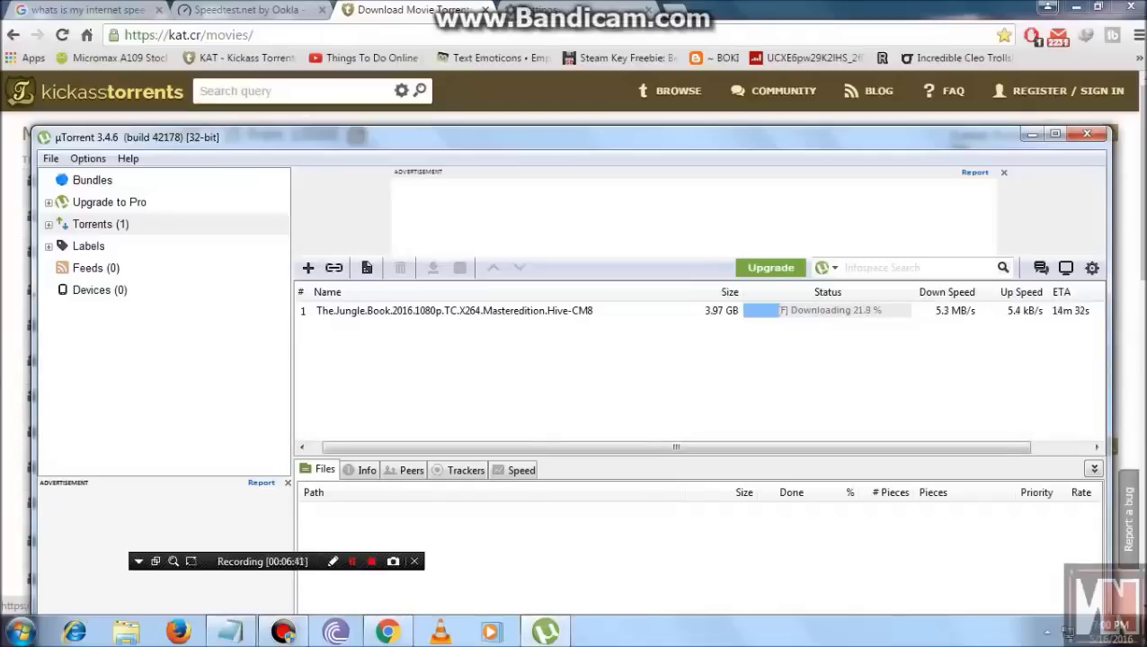
Open the µTorrent preferences, move the dialog higher, and review the General, UI Settings and Directories pages
click(88, 159)
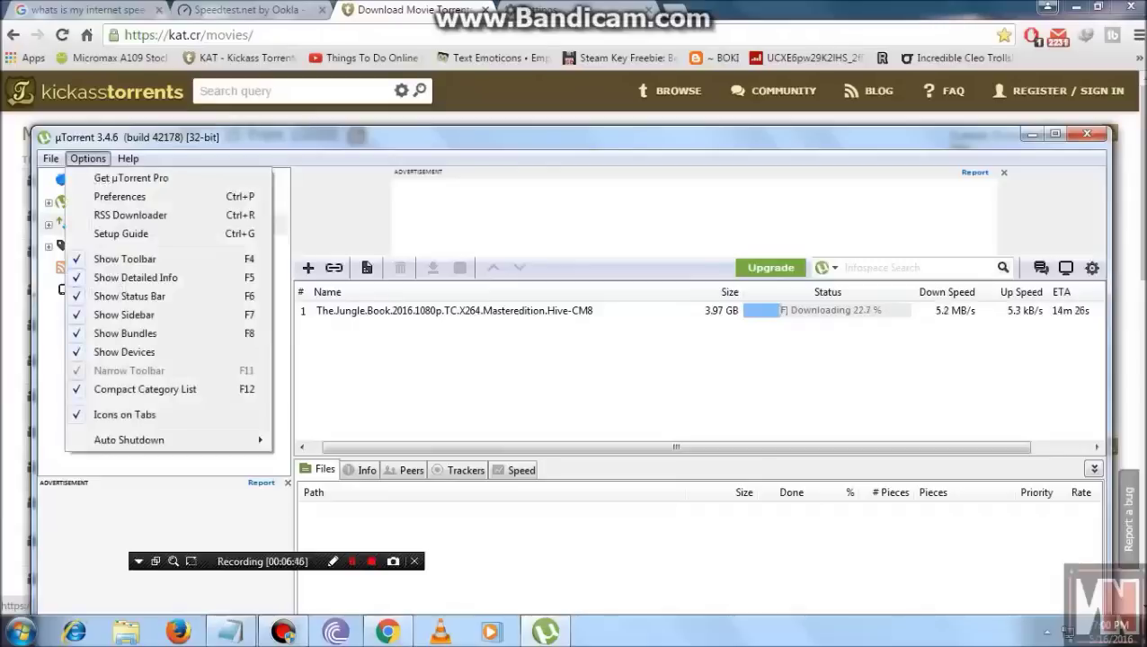
click(121, 197)
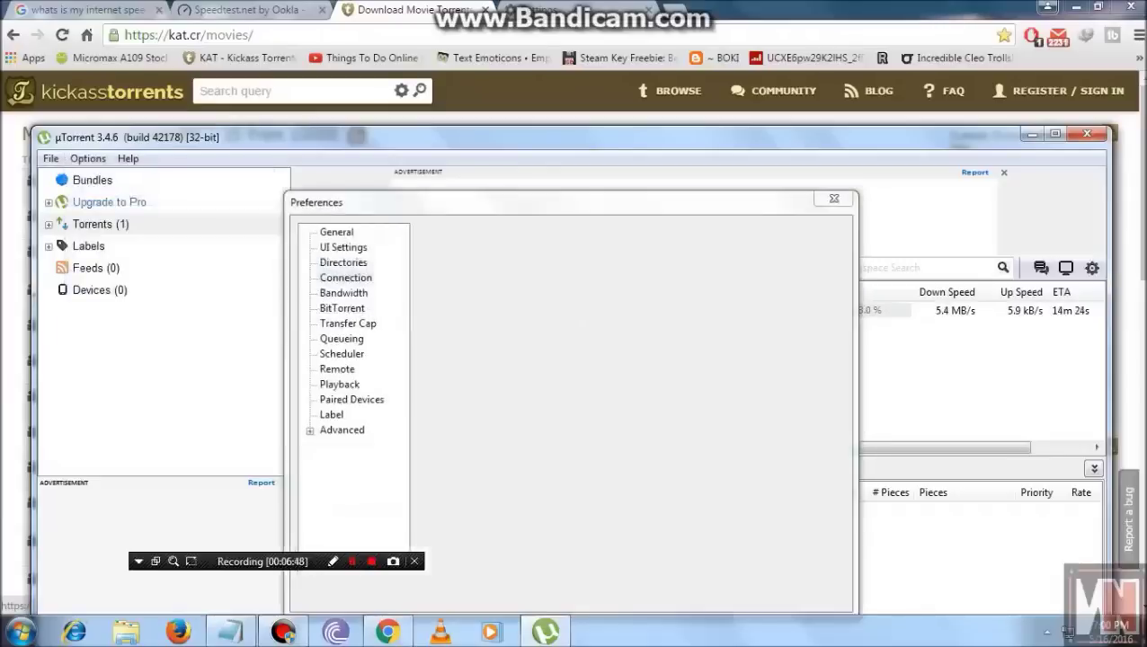
drag(539, 202, 575, 149)
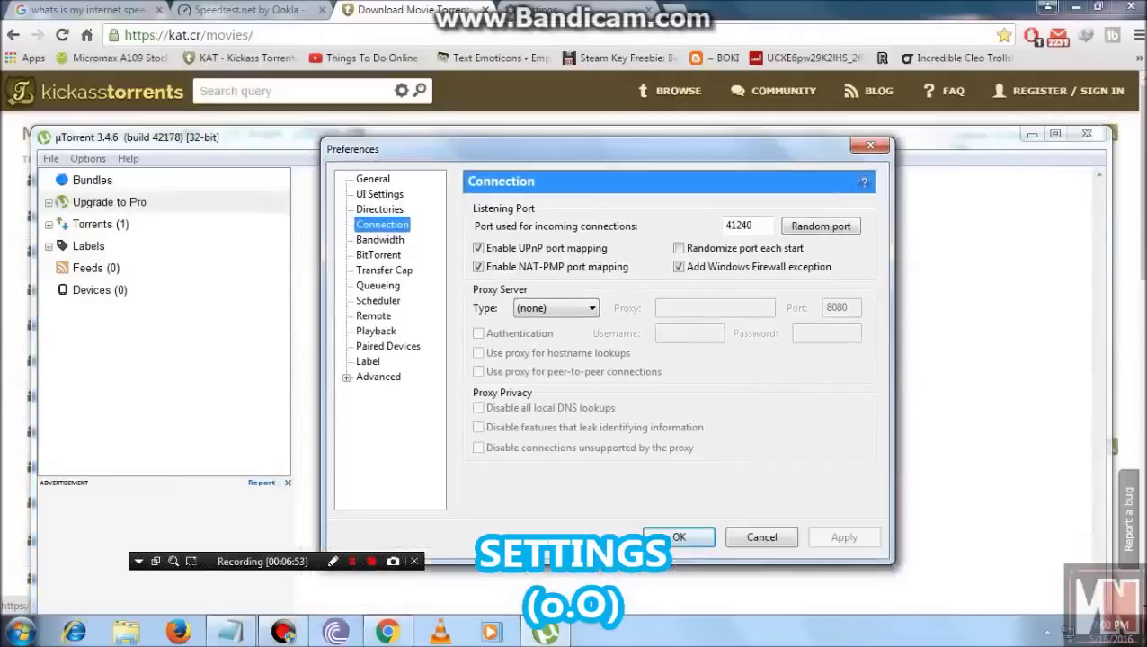
click(373, 179)
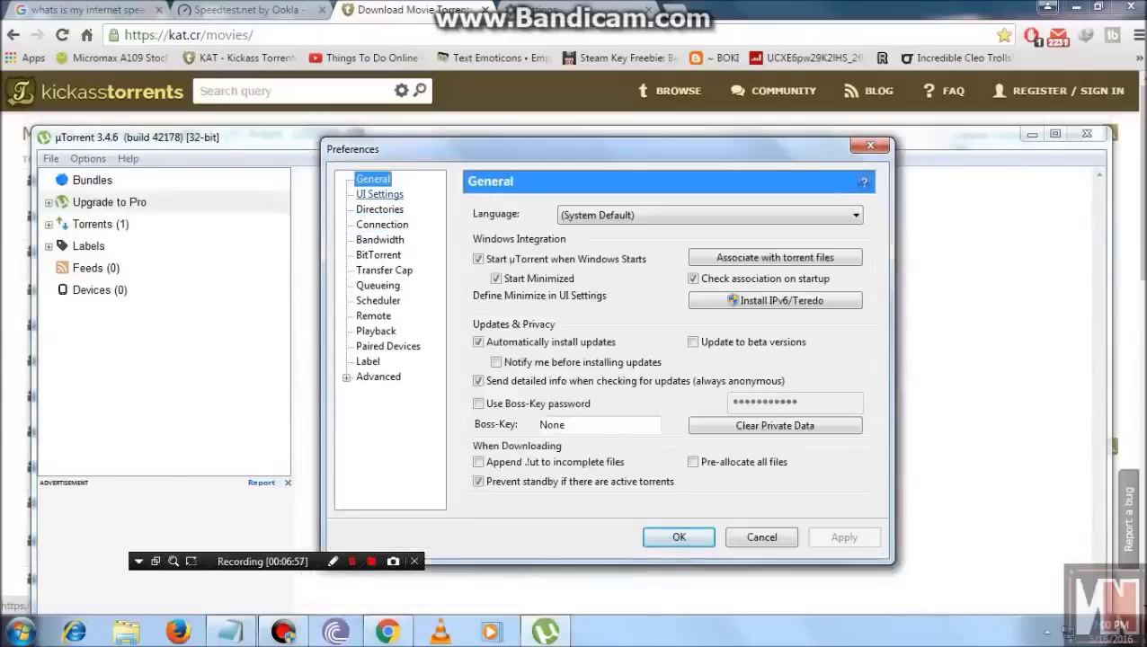
click(380, 194)
click(379, 209)
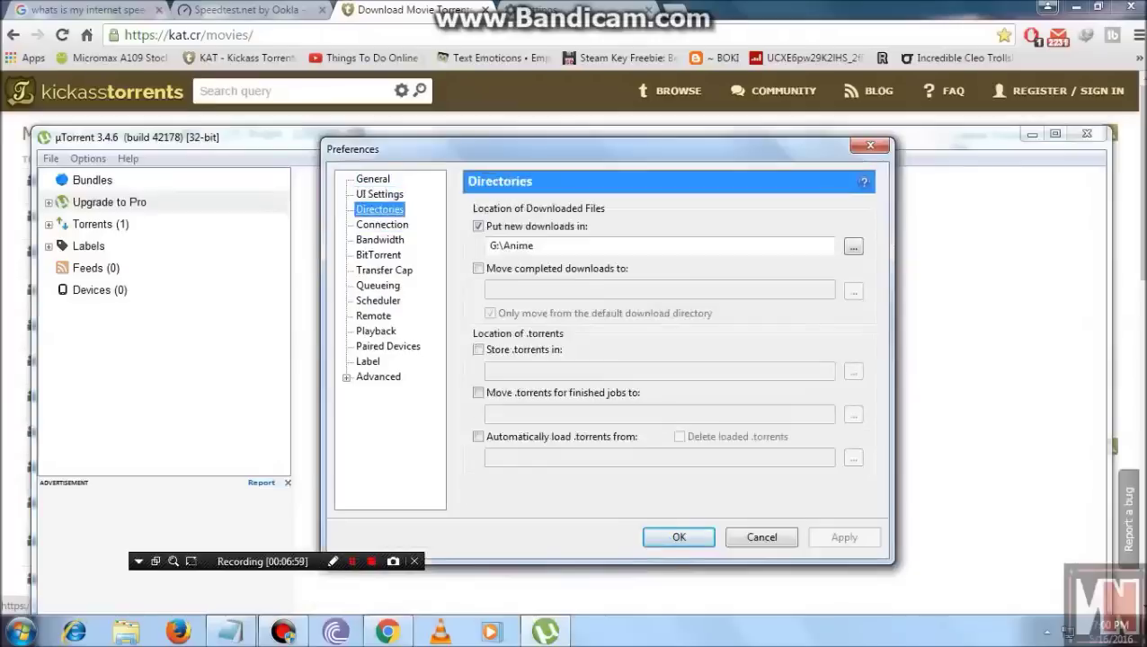
Try entering 422222 as the port used for incoming connections in the Connection preferences
click(382, 225)
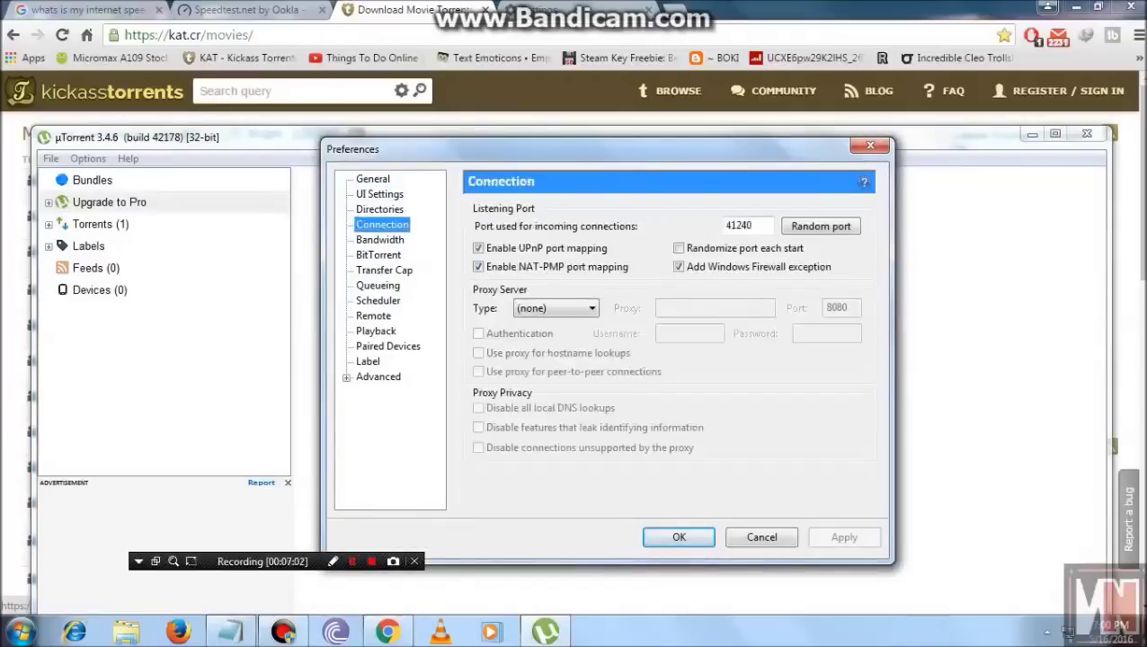
click(734, 225)
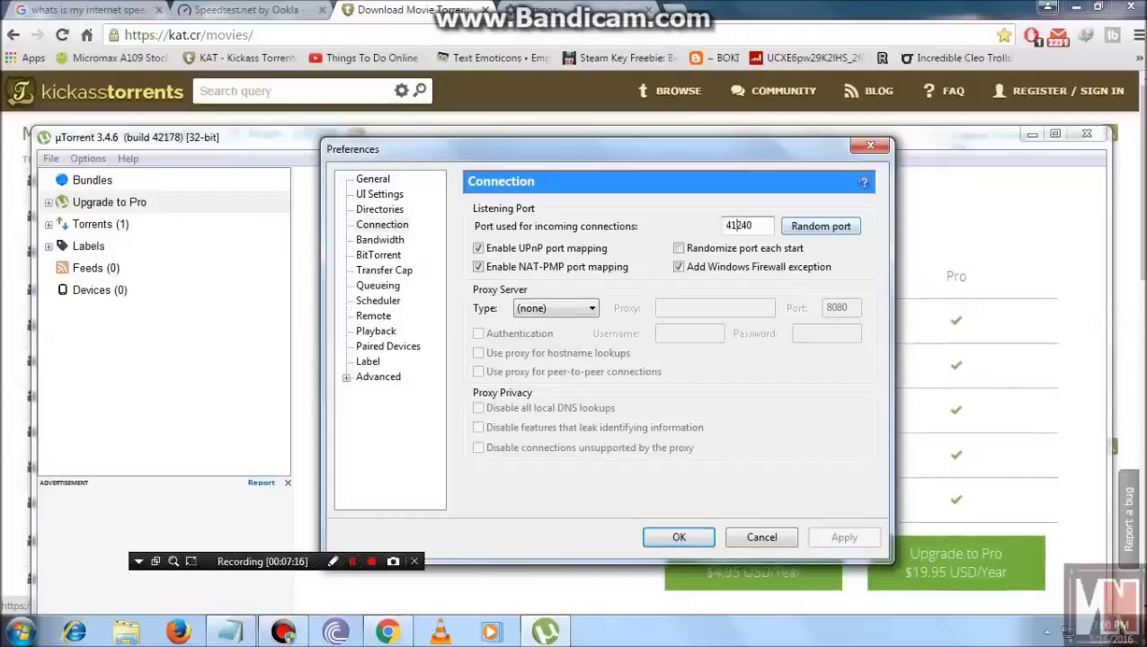
drag(611, 149, 585, 158)
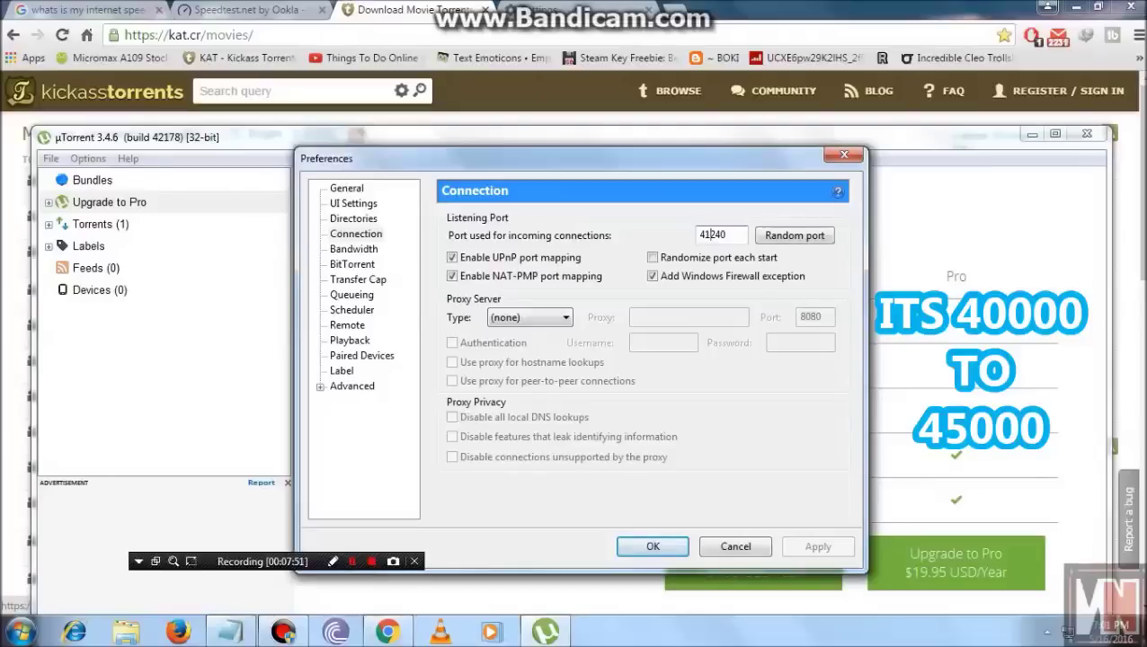
click(700, 235)
key(Right)
key(Right)
key(Left)
key(Delete)
key(Delete)
key(Delete)
key(Delete)
text(1240)
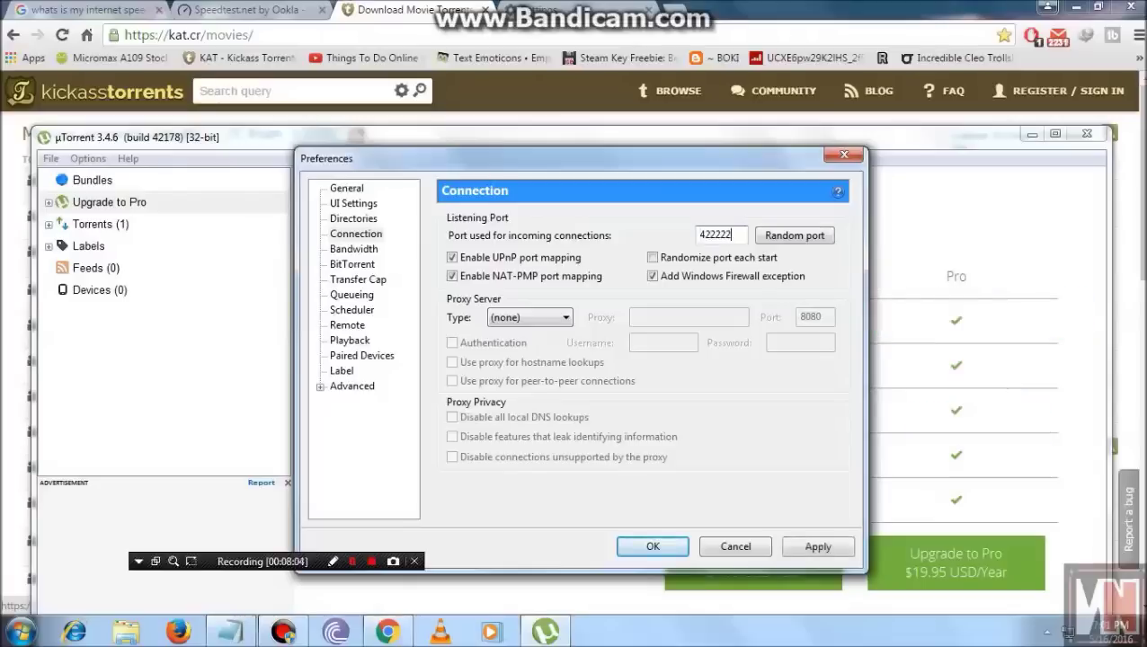
Try replacing a digit of the incoming connections port with 5, and with 4
key(shift+Left)
key(shift+Left)
key(shift+Left)
key(shift+Left)
key(shift+Right)
click(716, 234)
key(Left)
key(Left)
key(BackSpace)
text(5)
key(BackSpace)
text(4)
key(End)
drag(699, 235, 705, 234)
click(705, 235)
Review the Bandwidth, BitTorrent, Transfer Cap and Queueing preferences, highlighting the minimum seeding ratio
click(354, 249)
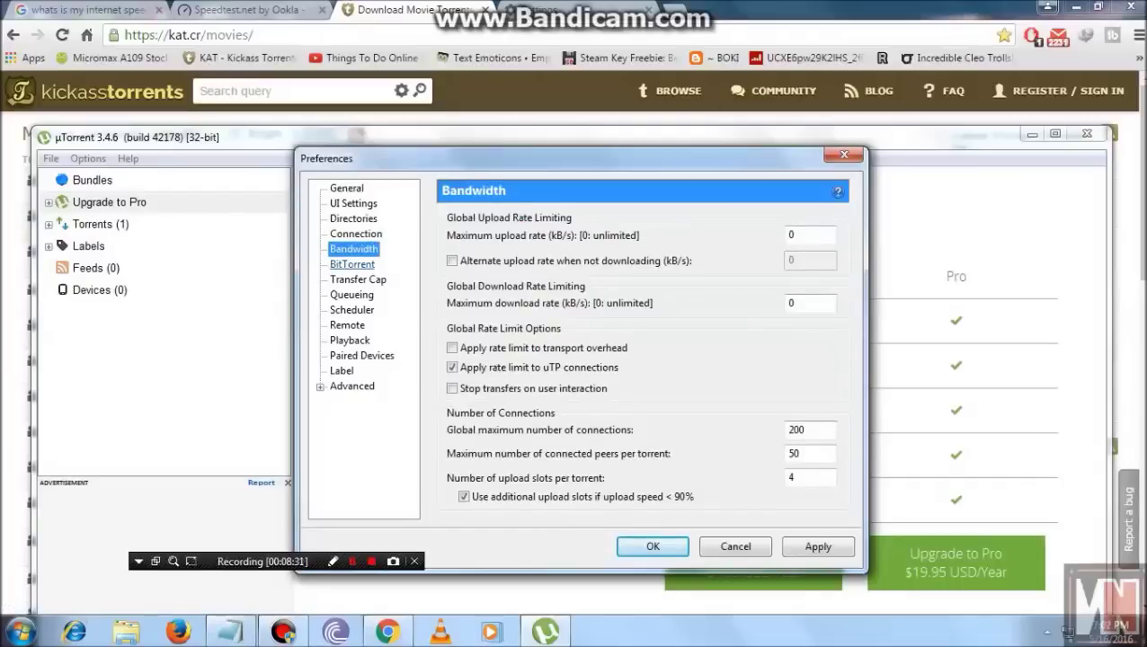
click(352, 264)
click(358, 280)
click(352, 264)
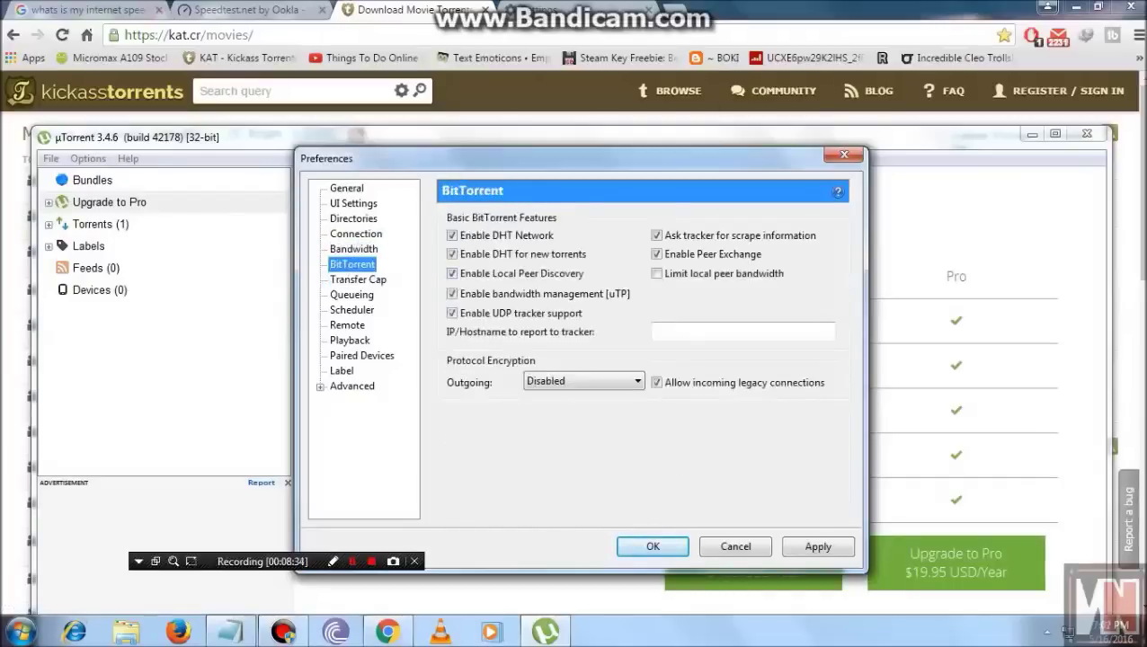
click(351, 295)
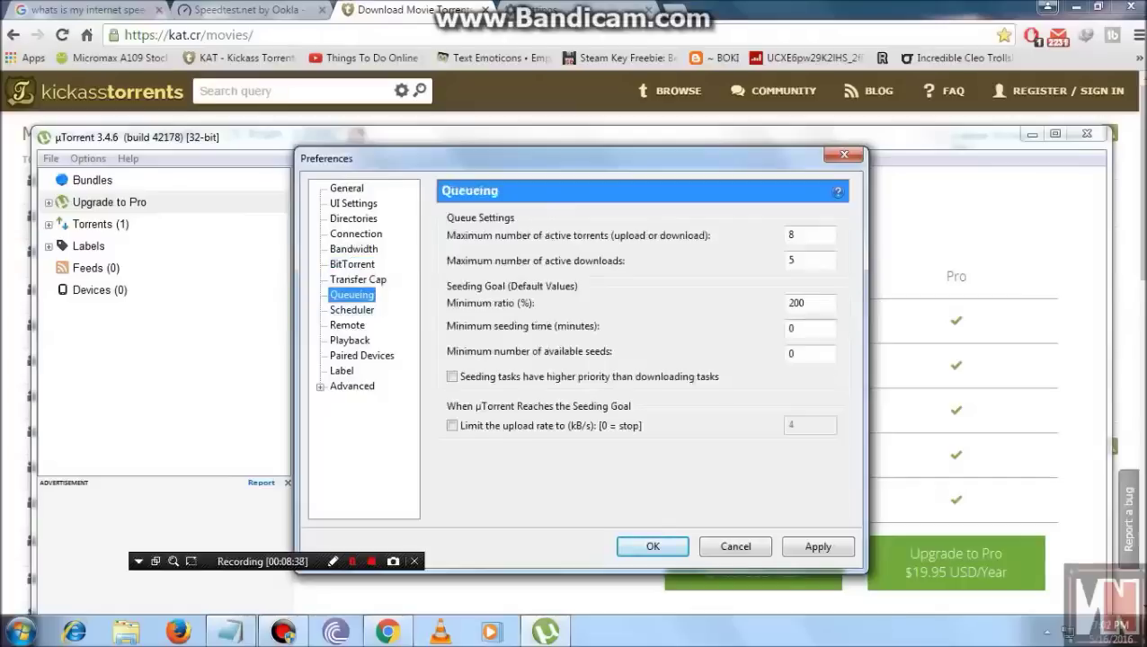
drag(815, 304, 787, 303)
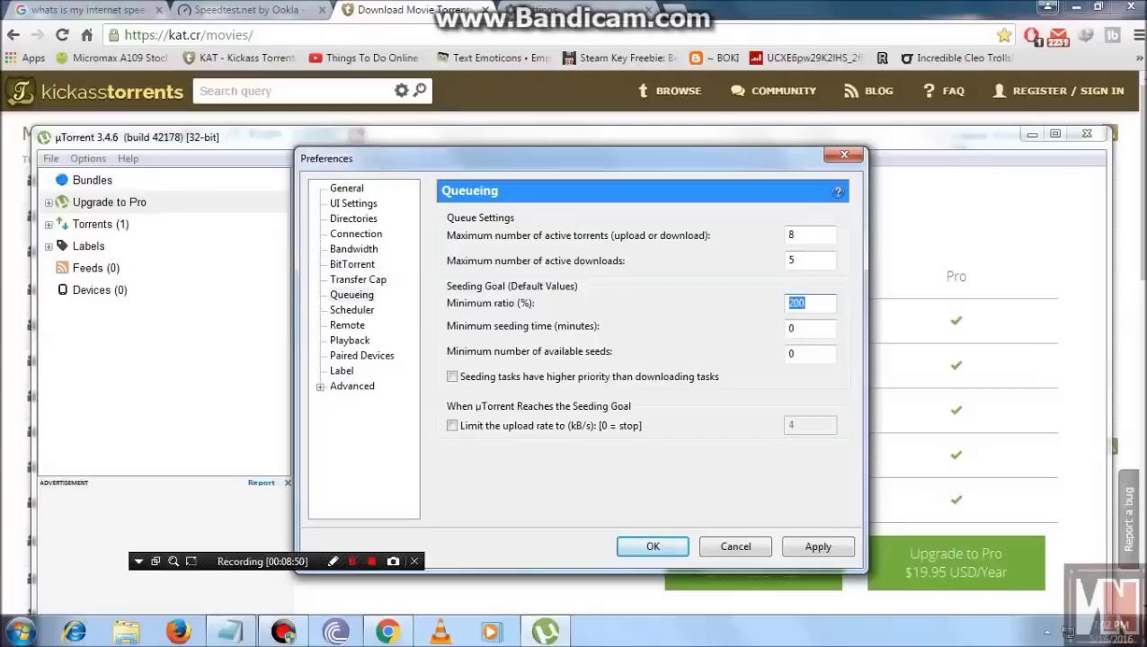
Look through the Scheduler, Remote, Paired Devices, Playback and Label preferences
click(351, 310)
click(346, 326)
click(362, 355)
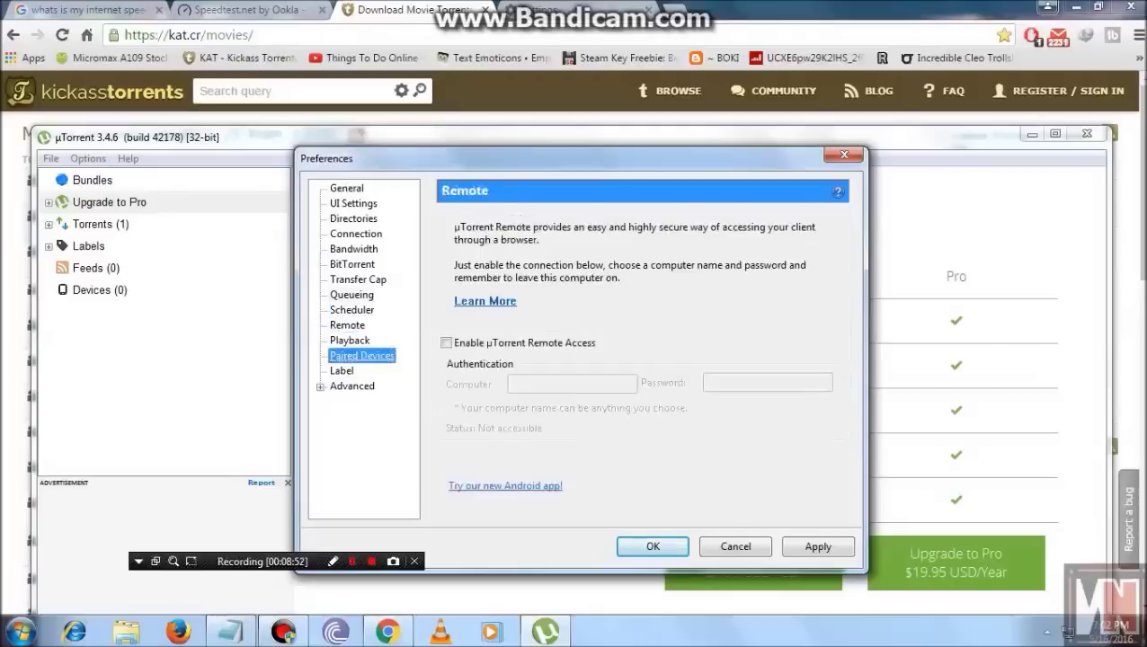
click(350, 340)
click(342, 371)
Review the Advanced preferences, including UI Extras, Disk Cache, Web UI and Run Program, and close the dialog without saving
double_click(352, 387)
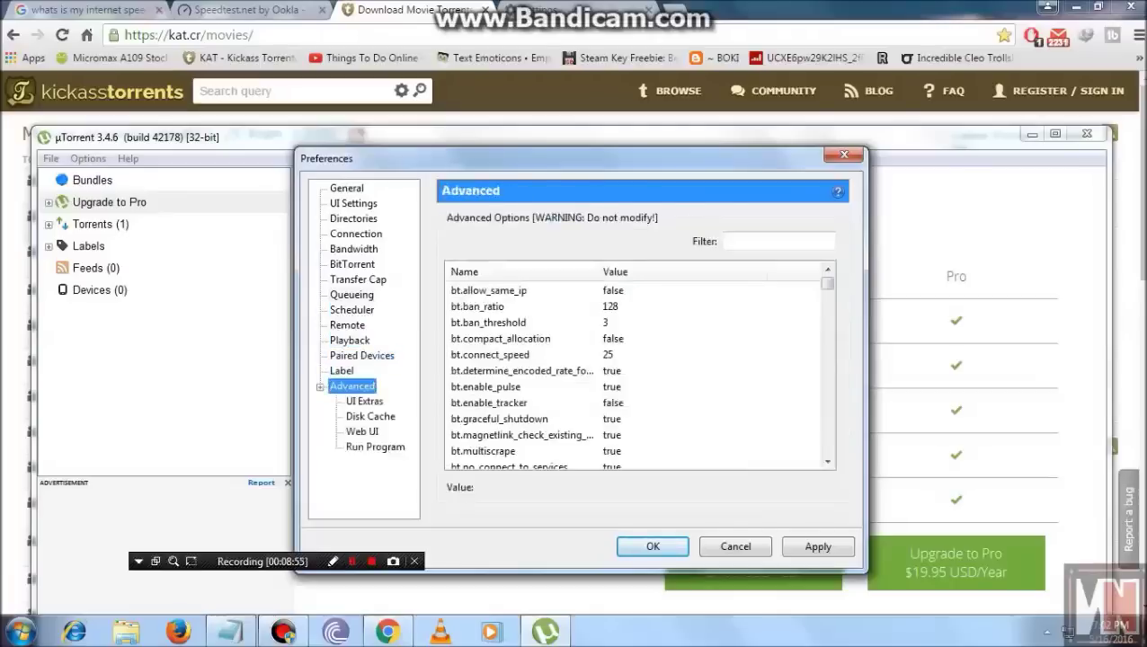
click(364, 402)
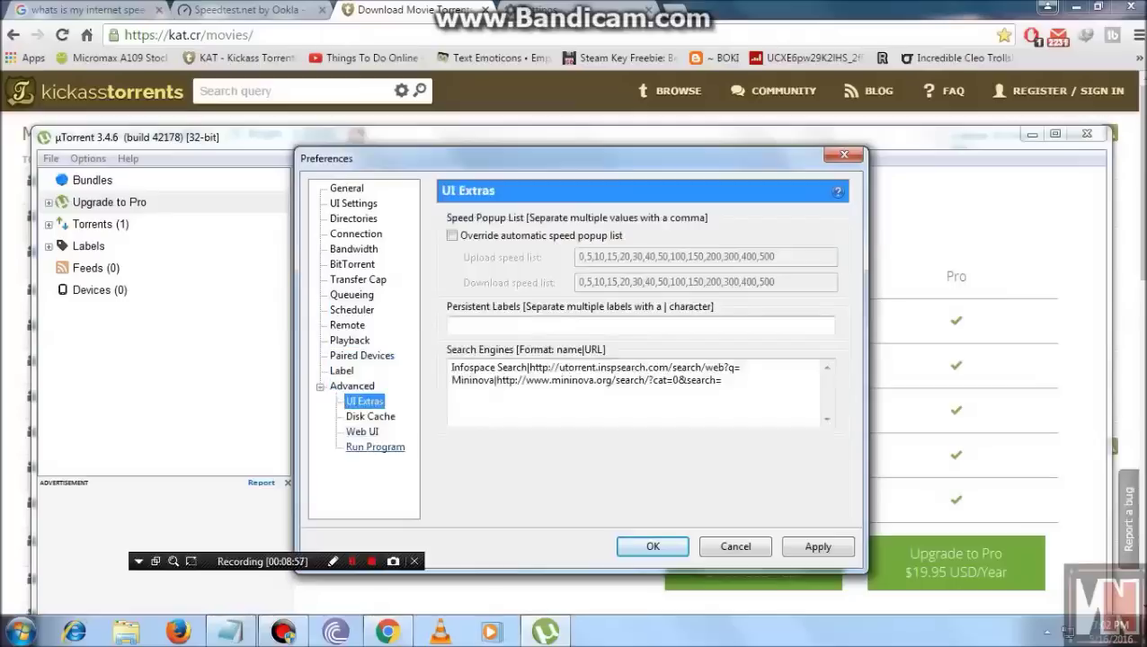
click(370, 417)
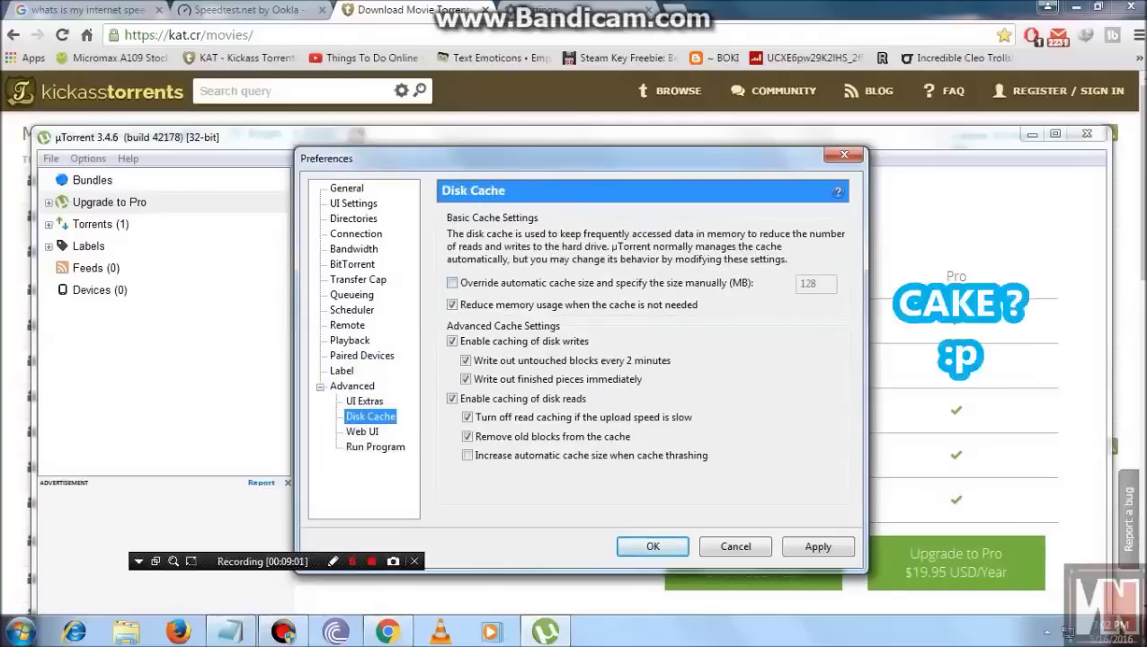
click(452, 283)
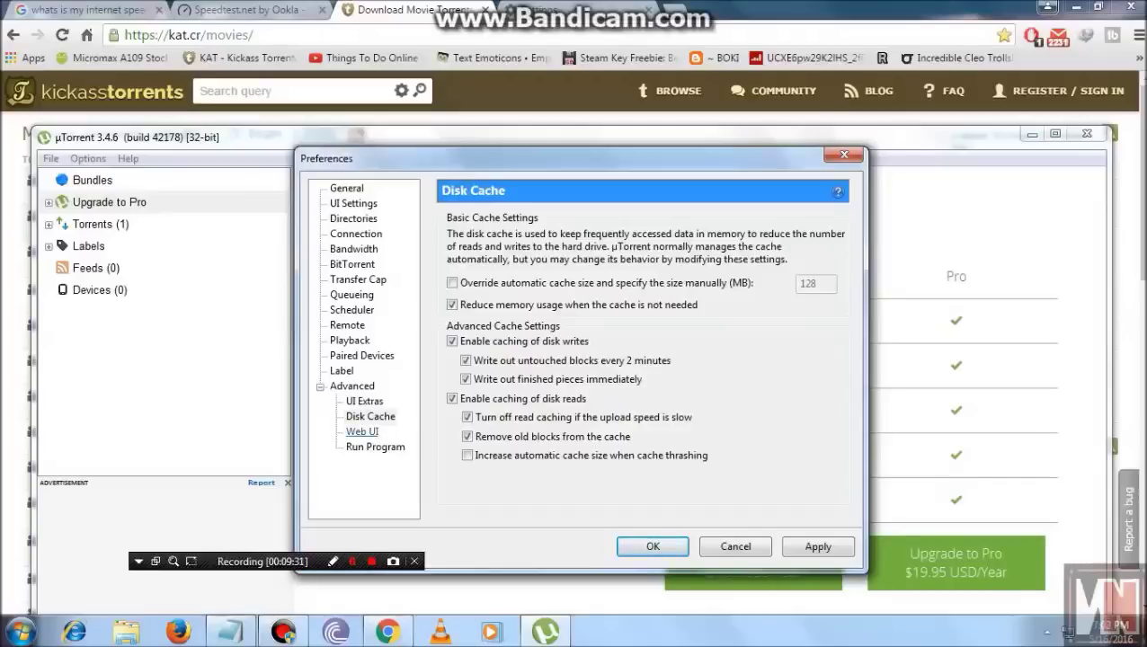
click(362, 431)
click(375, 447)
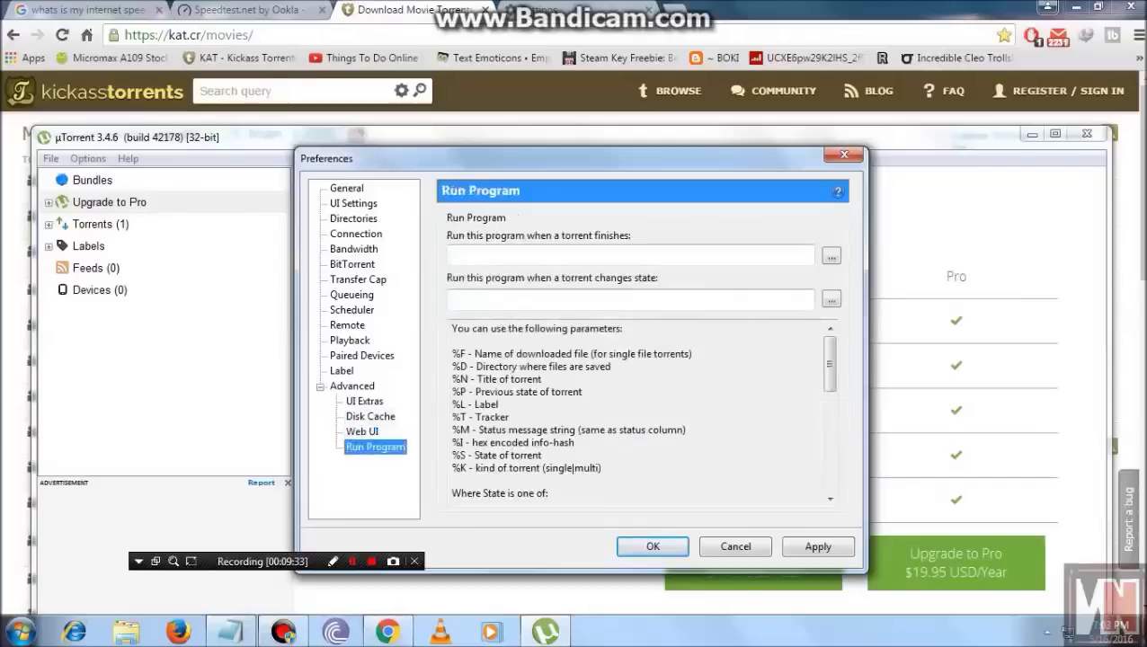
click(735, 546)
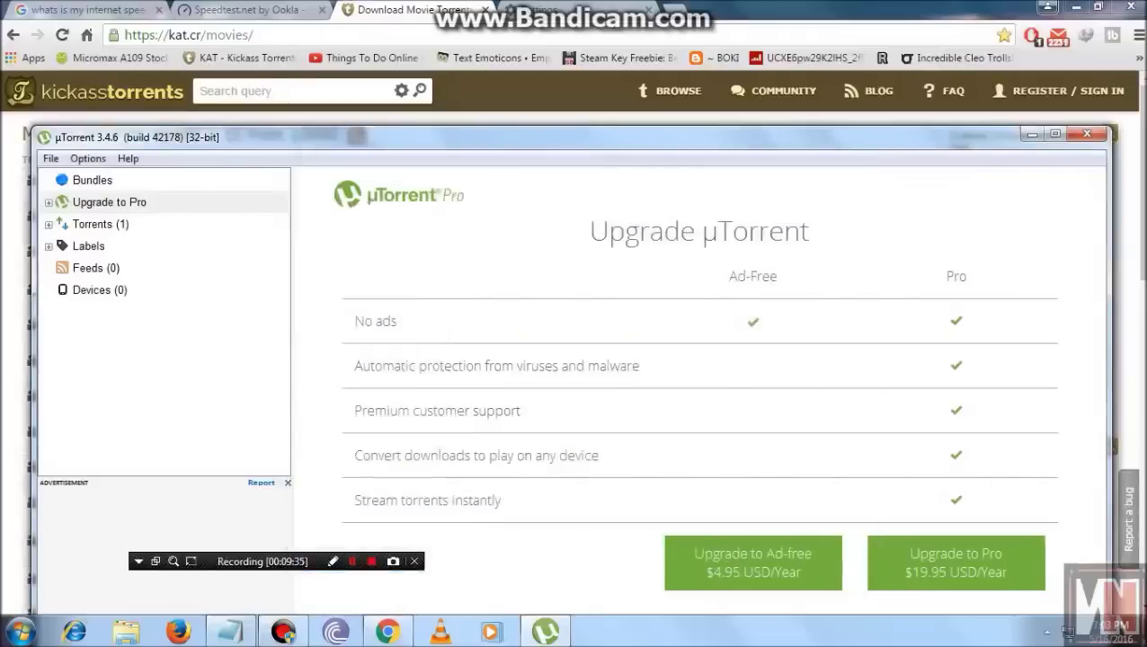